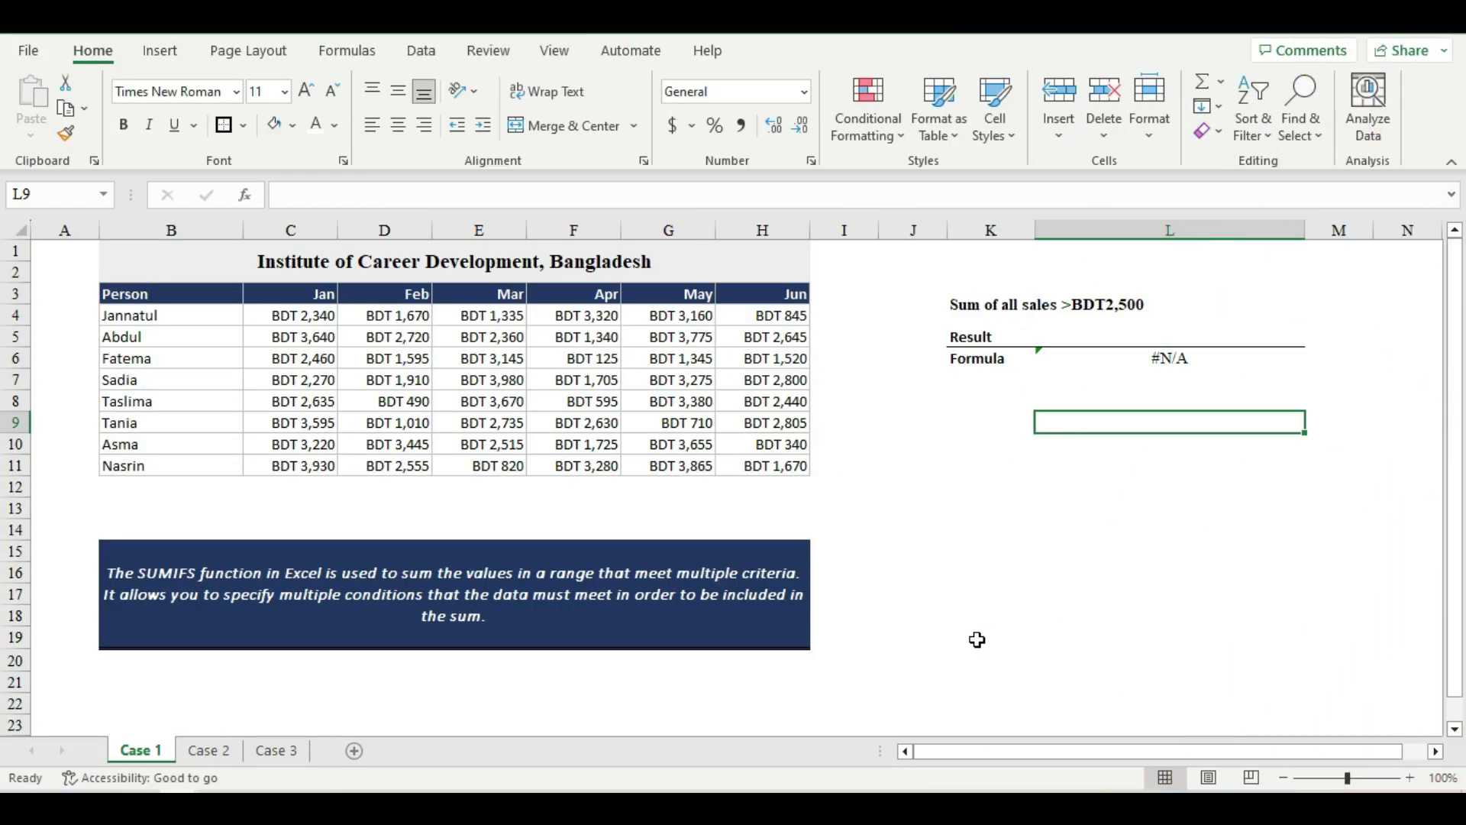
Look over the Case 2 and Case 3 sheets, then return to Case 1
click(203, 750)
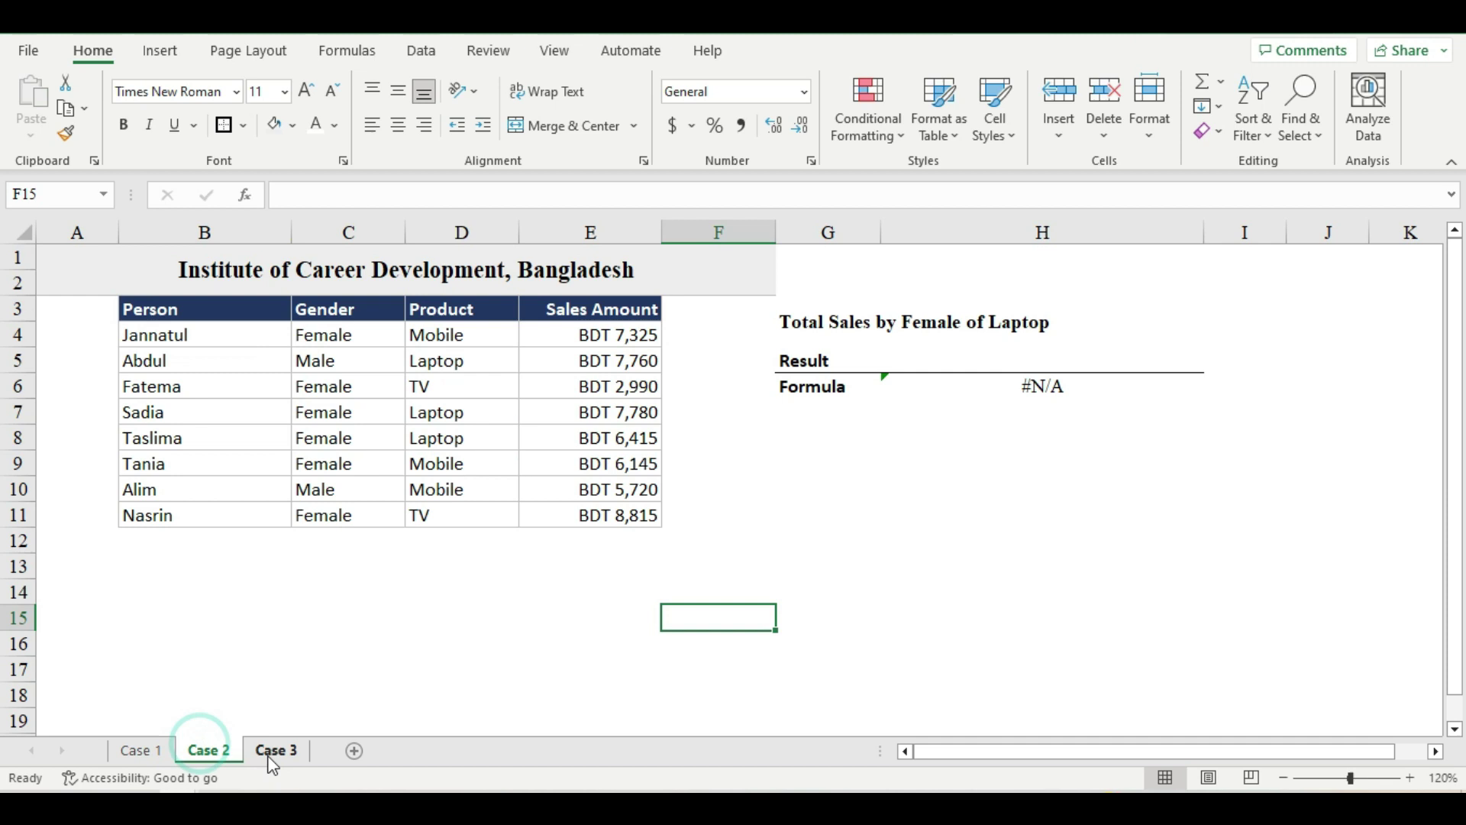
click(271, 753)
click(140, 750)
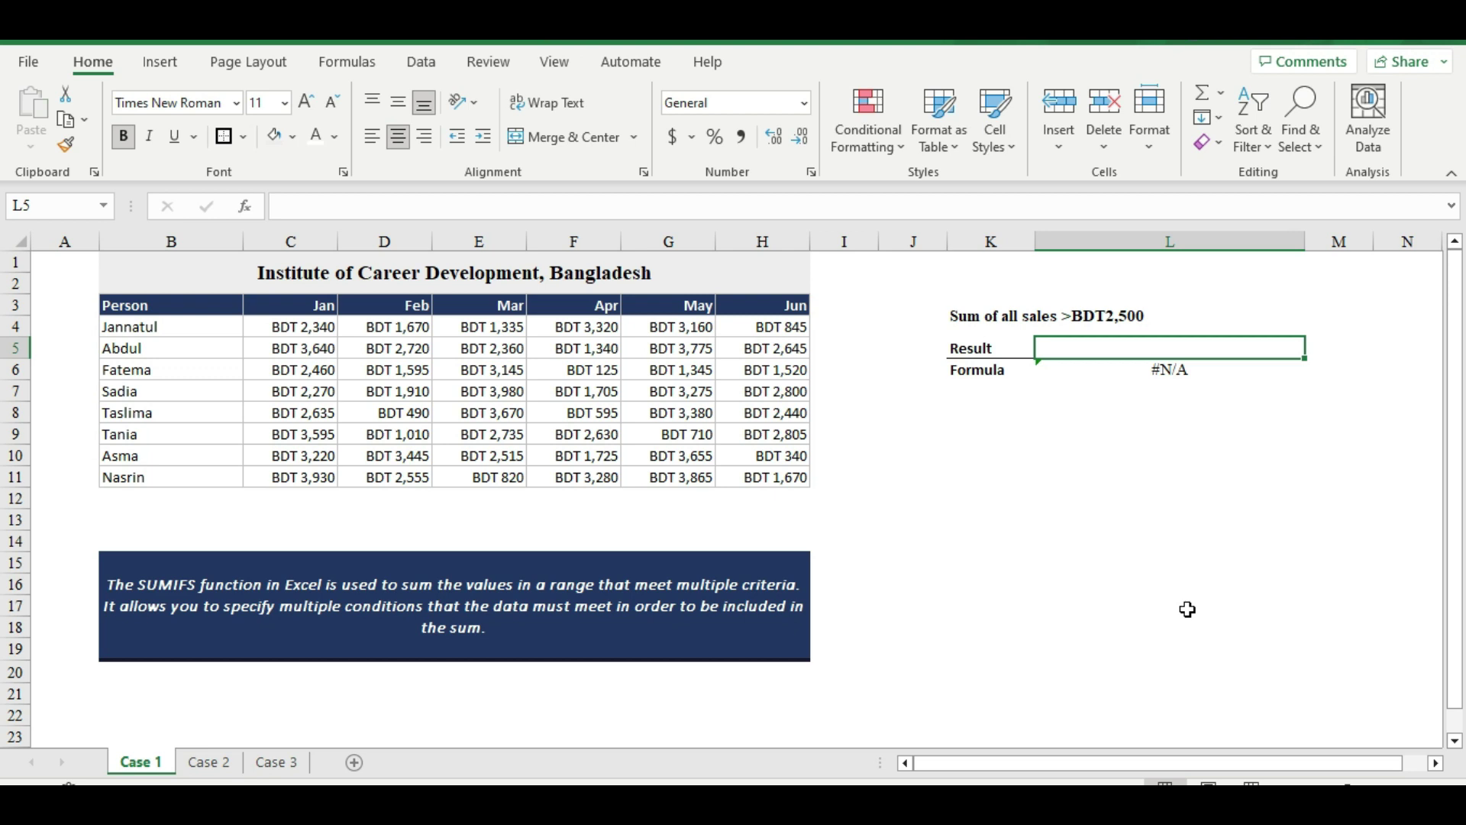
In L5 start a SUMIFS formula with C4:H11 as the sum range
text(=sumifs)
key(Tab)
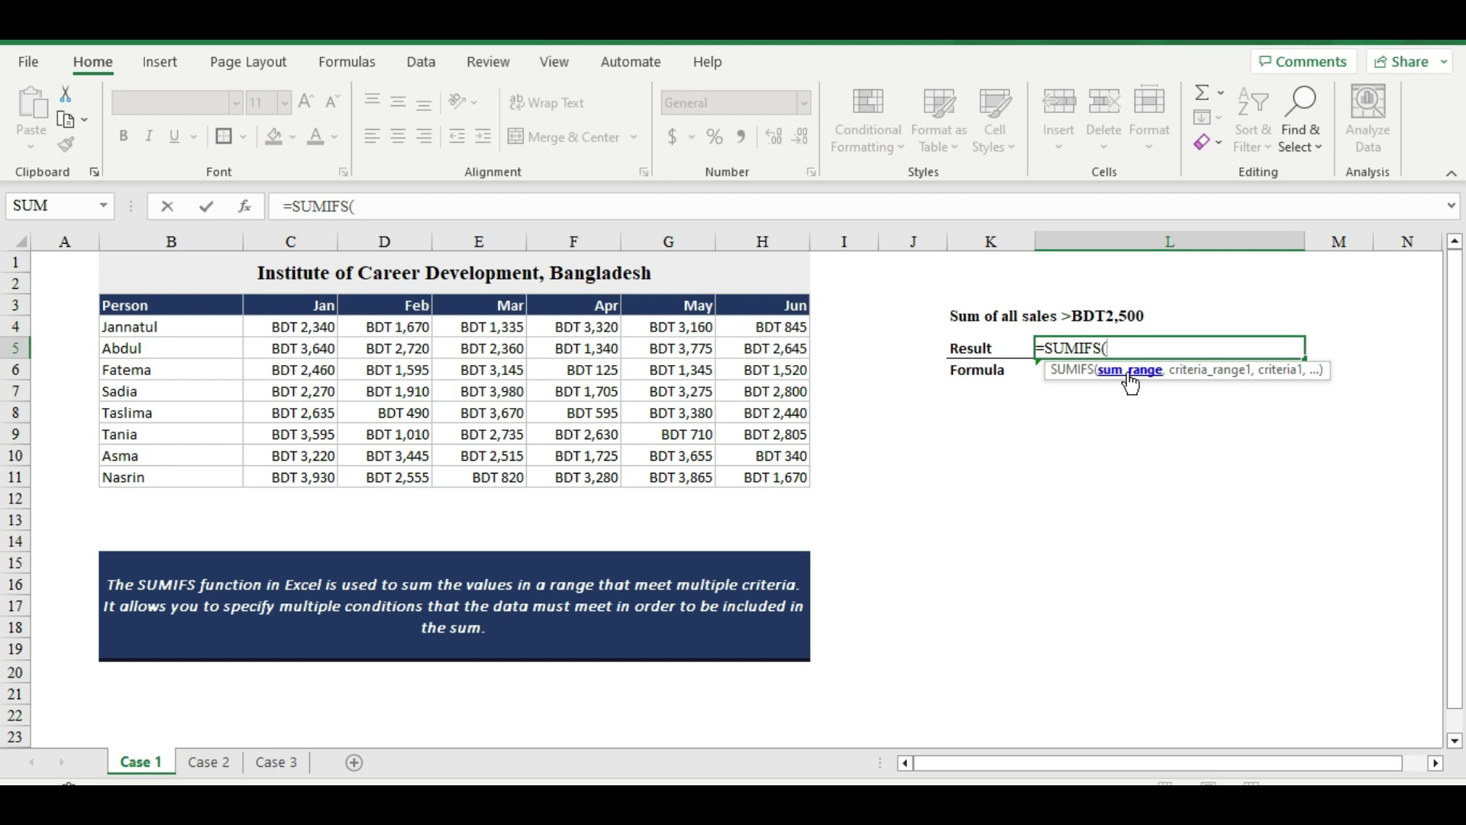
drag(298, 305, 795, 481)
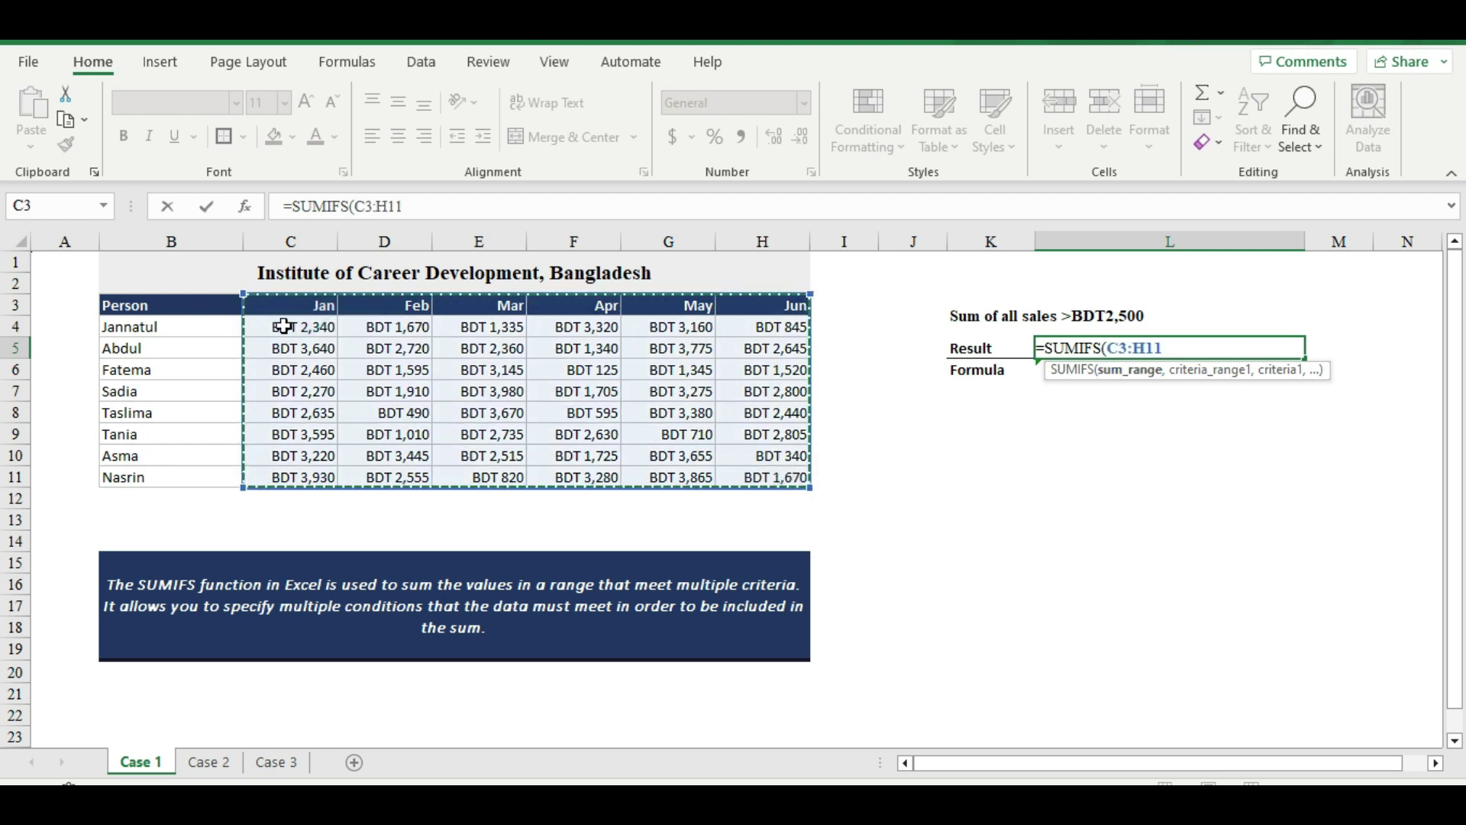
drag(283, 326, 723, 478)
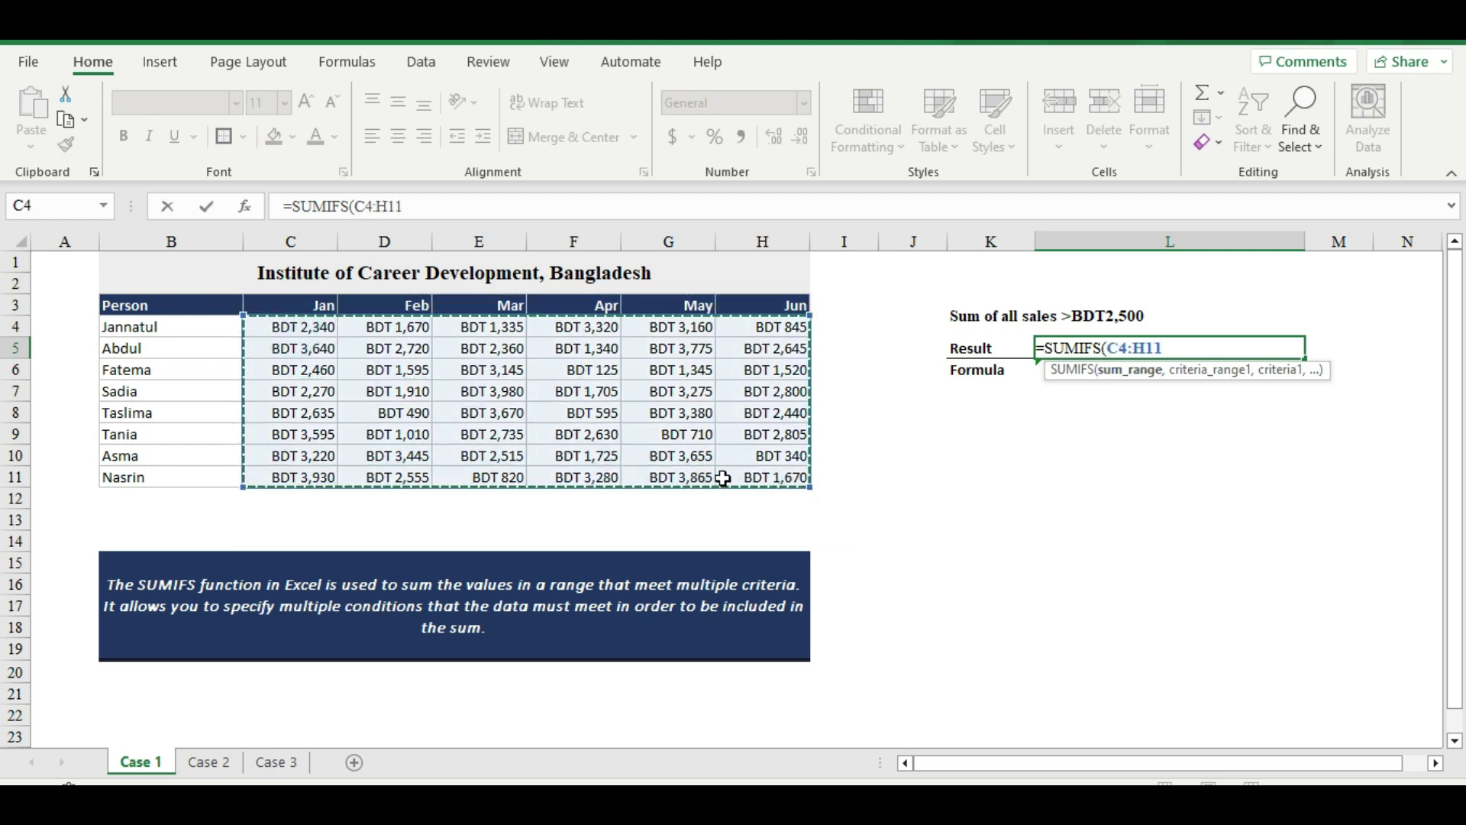
text(,)
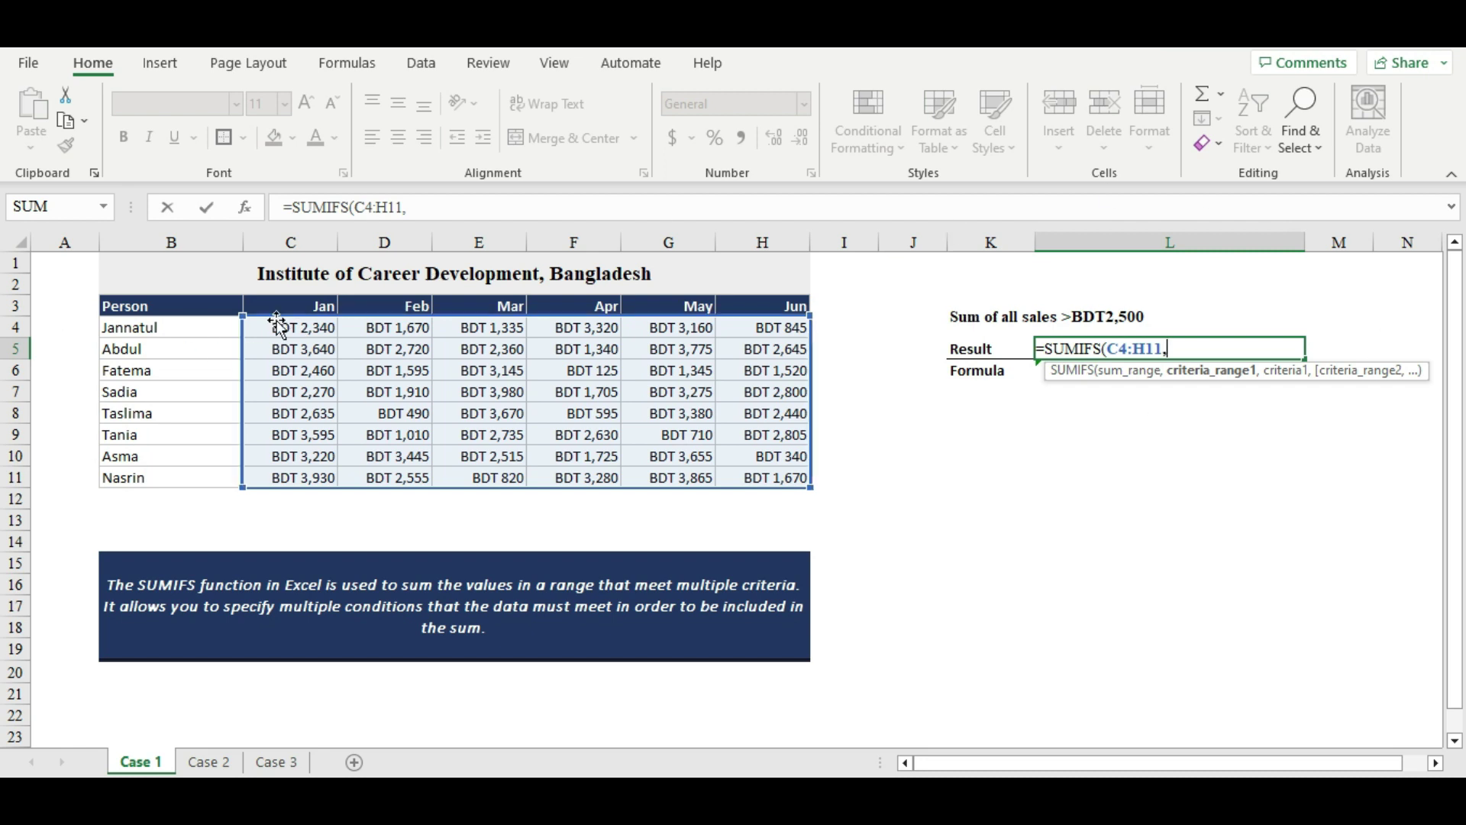
Add C4:H11 as the criteria range with ">2500" and confirm, giving 80375
click(293, 328)
drag(313, 345, 770, 471)
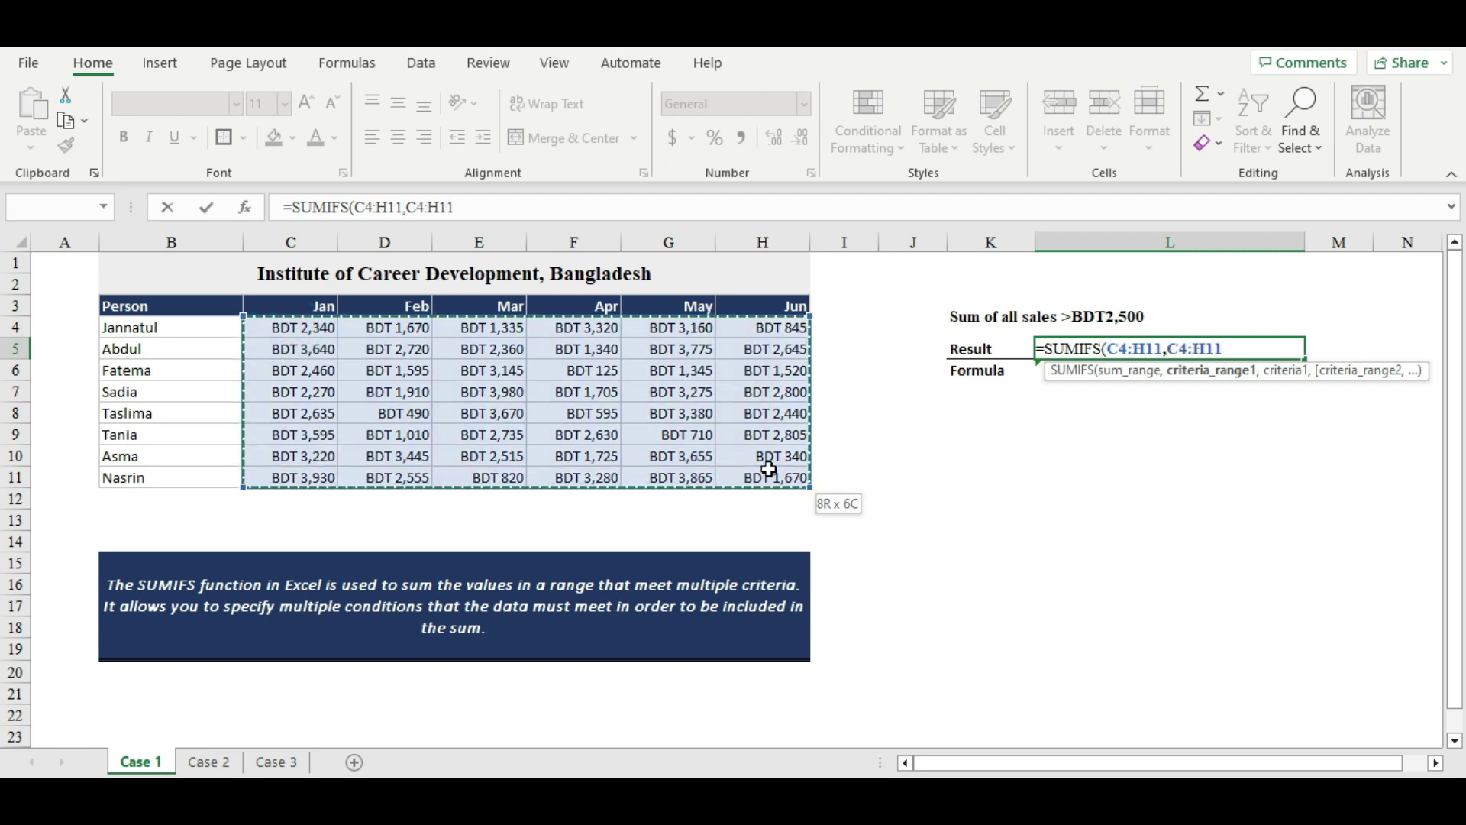
text(,">2500)
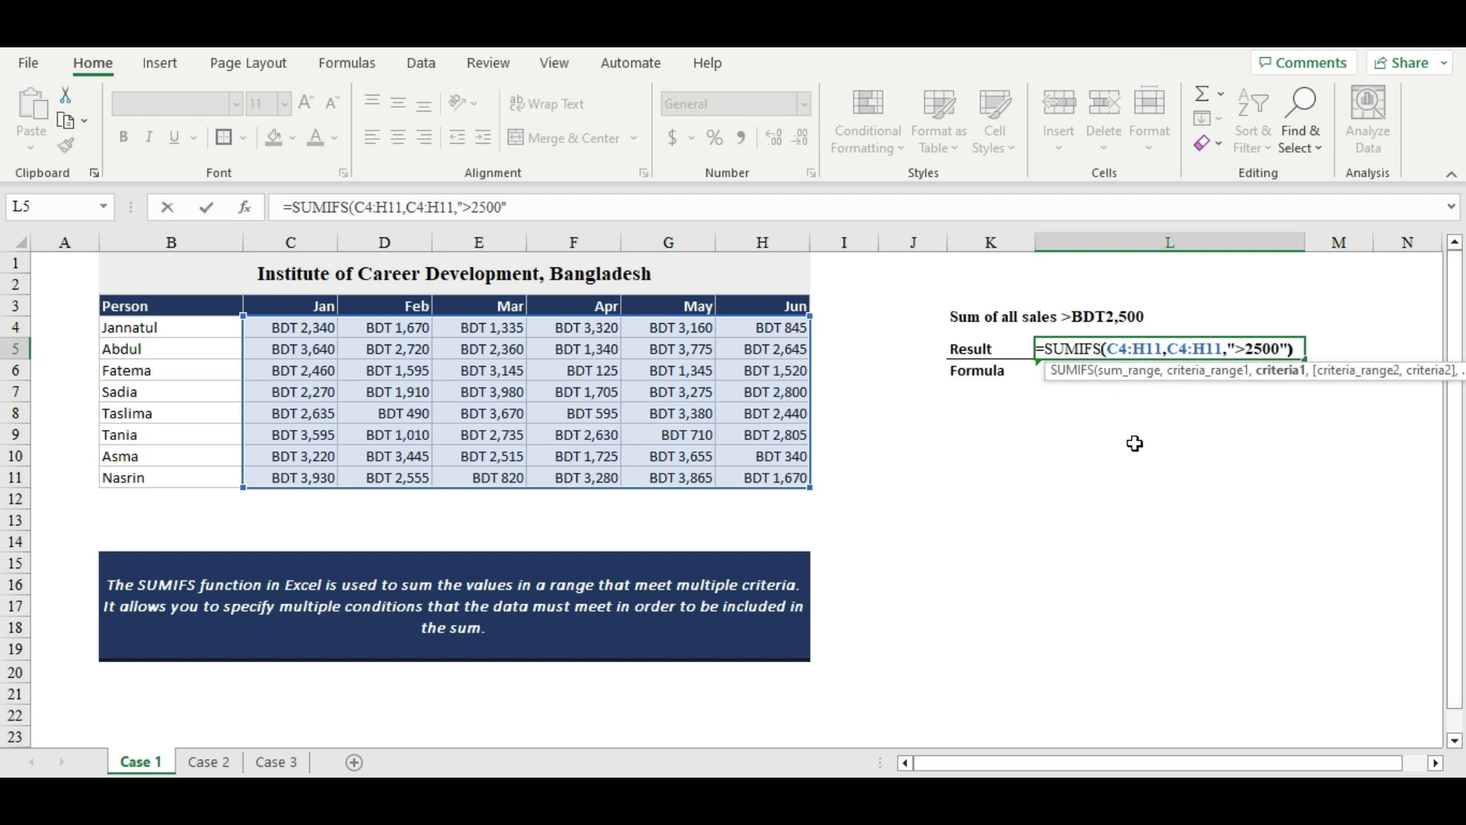
text())
key(Return)
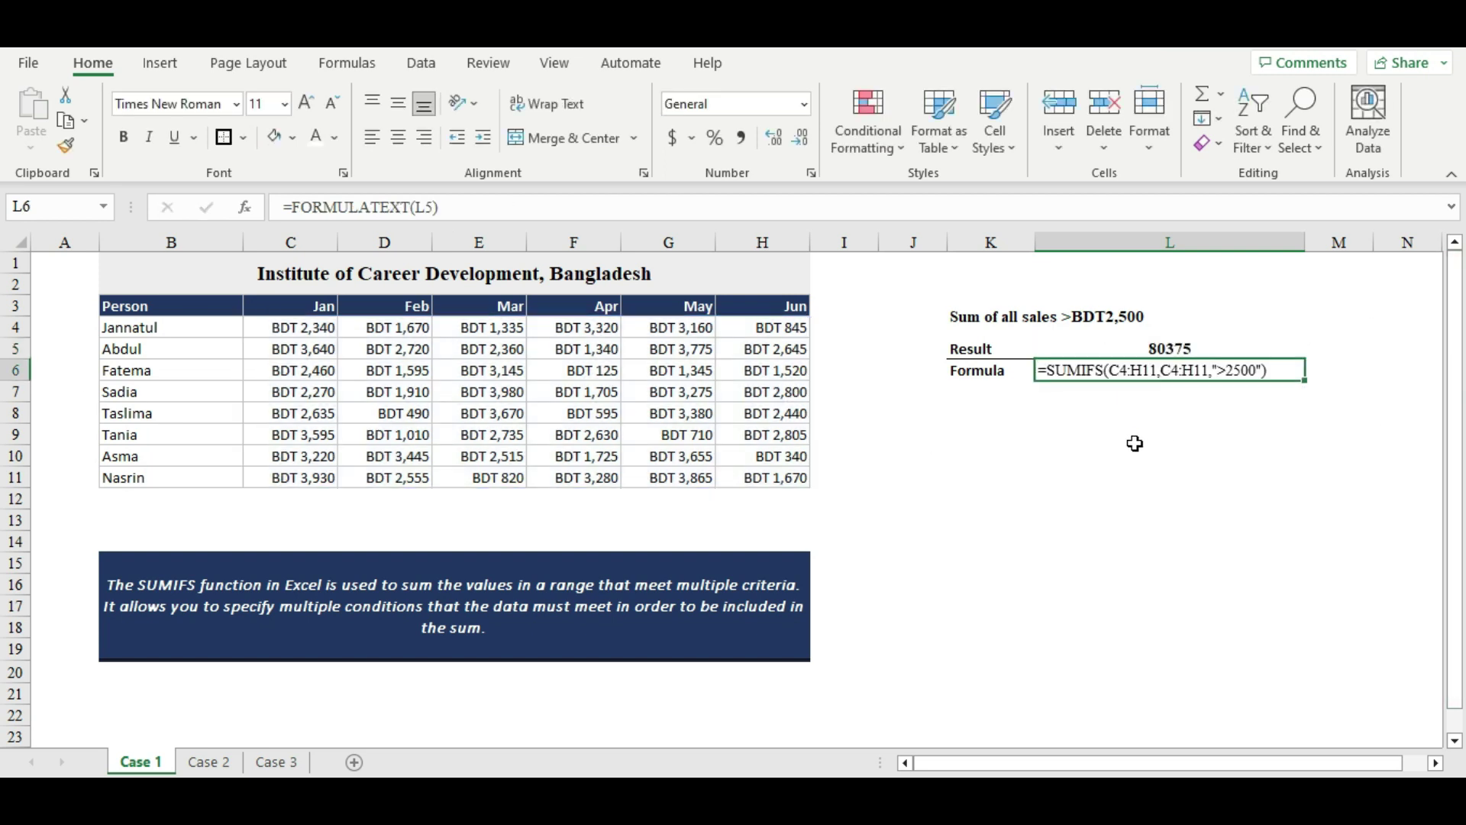
click(1169, 348)
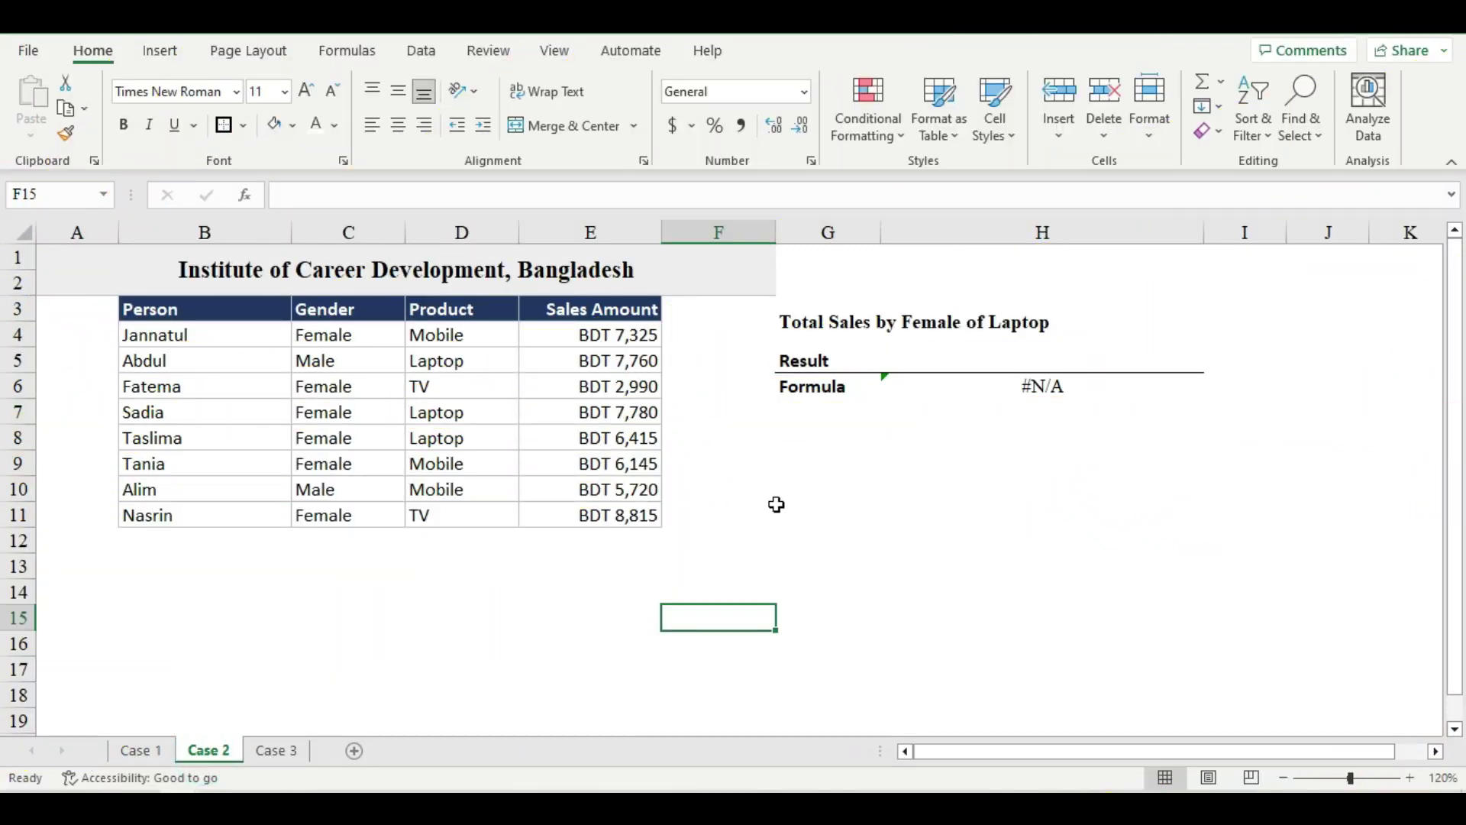
Highlight the Person, Gender and Product column entries, then select Result cell H5
mouse_move(251, 332)
mouse_down()
mouse_move(258, 515)
mouse_move(327, 498)
mouse_up()
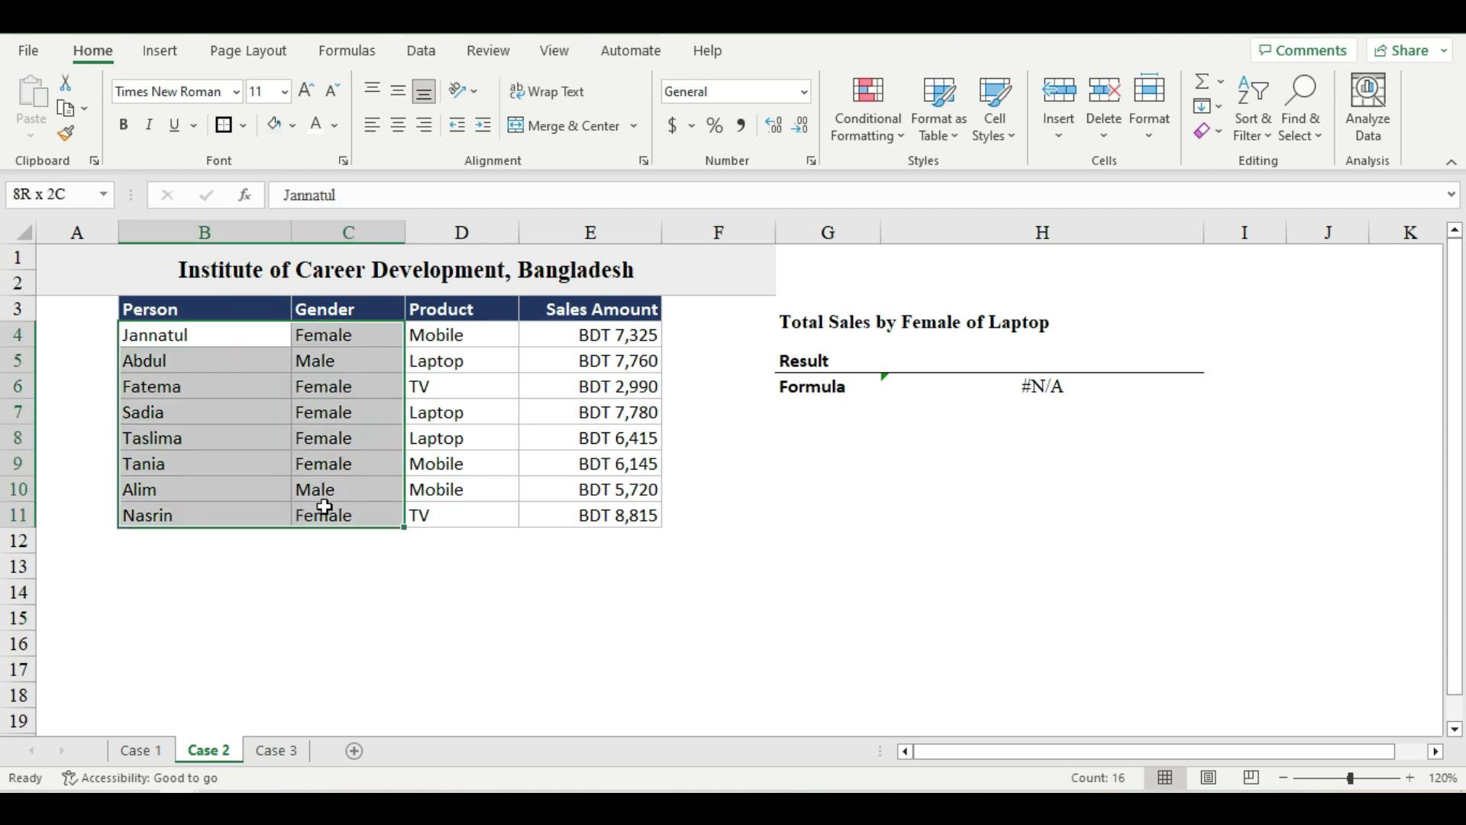
drag(365, 342, 343, 507)
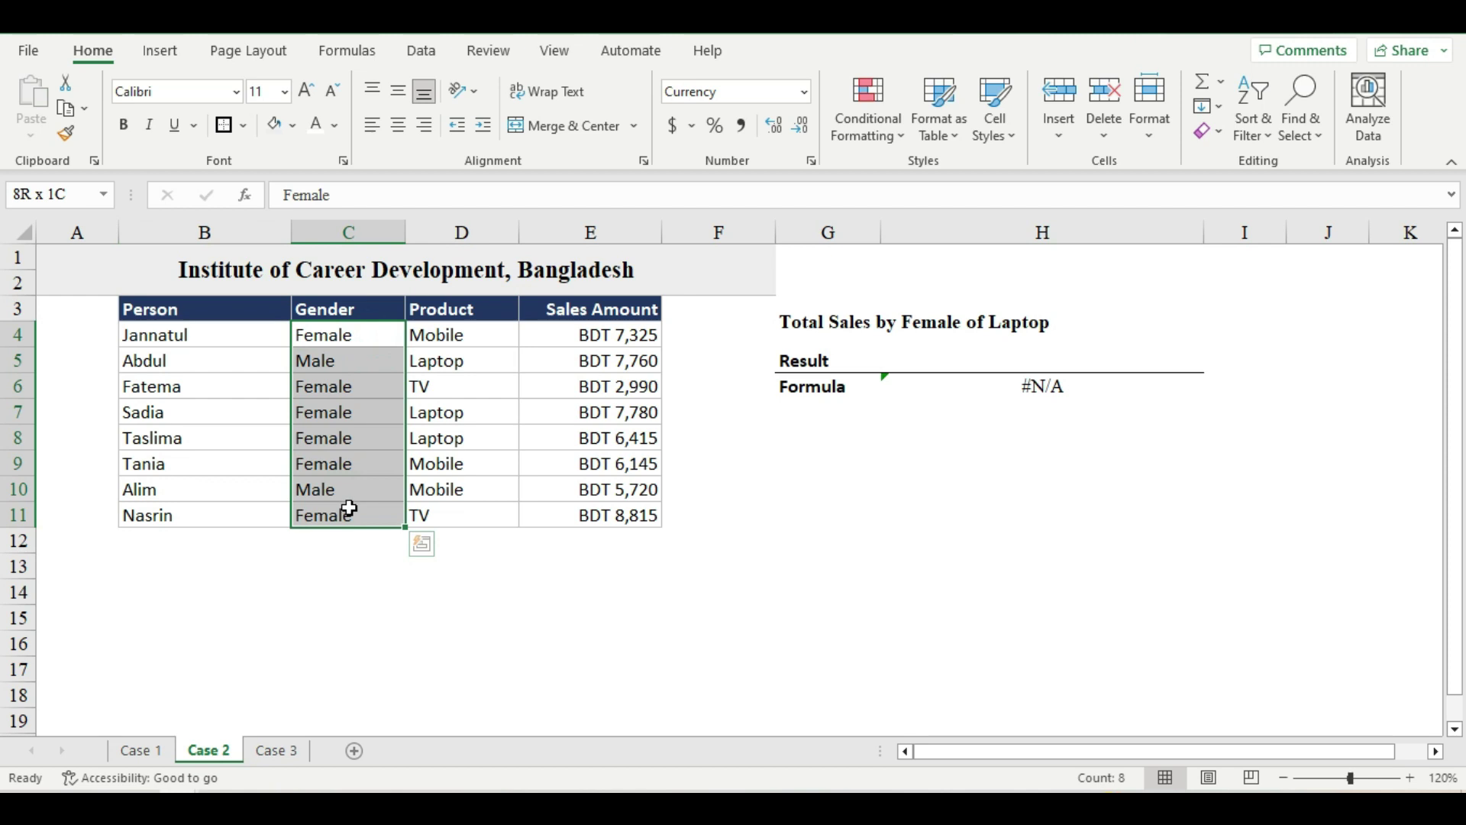
drag(468, 337, 466, 516)
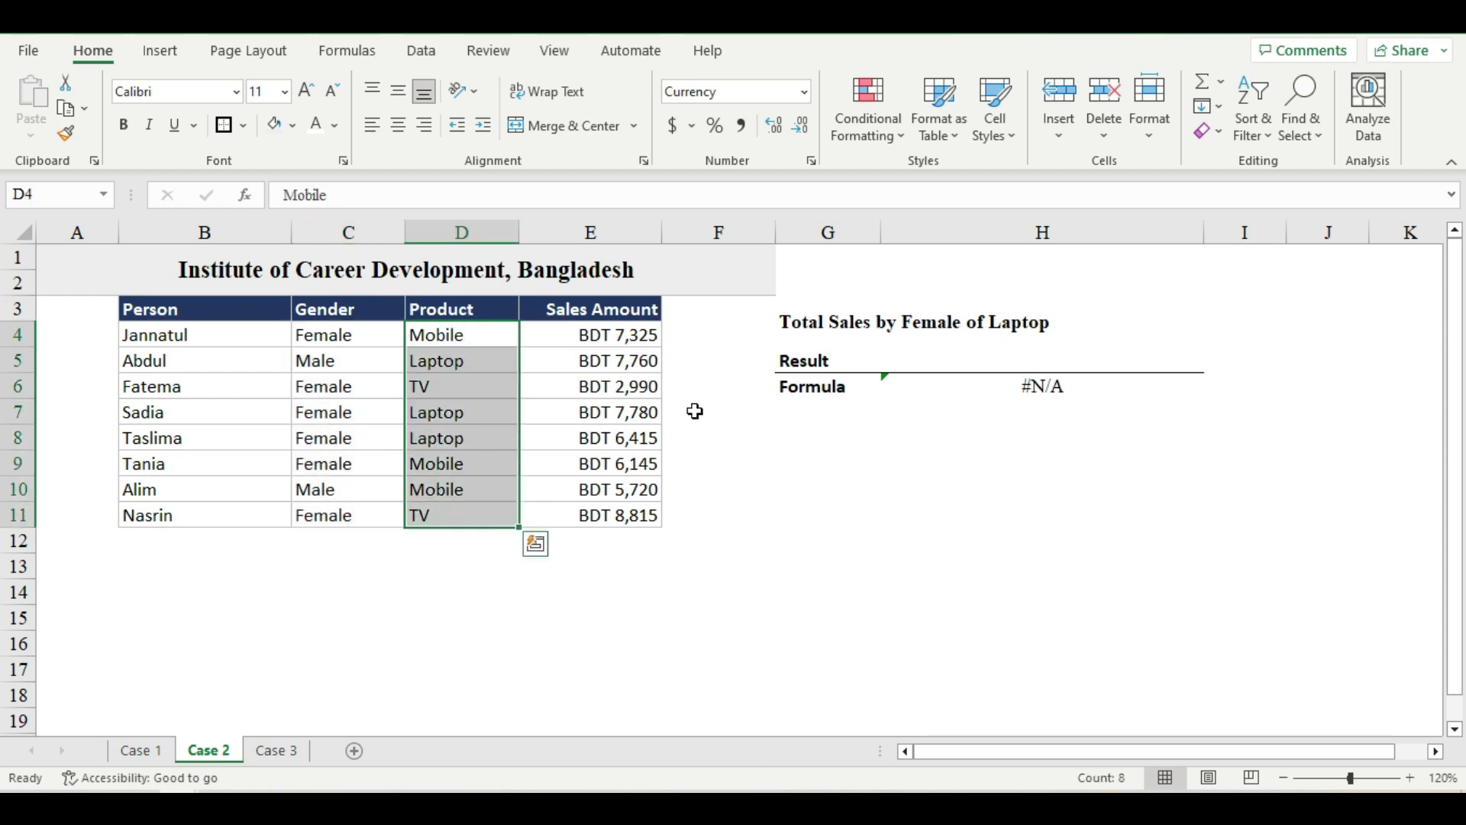
drag(1025, 344, 1034, 354)
click(1037, 356)
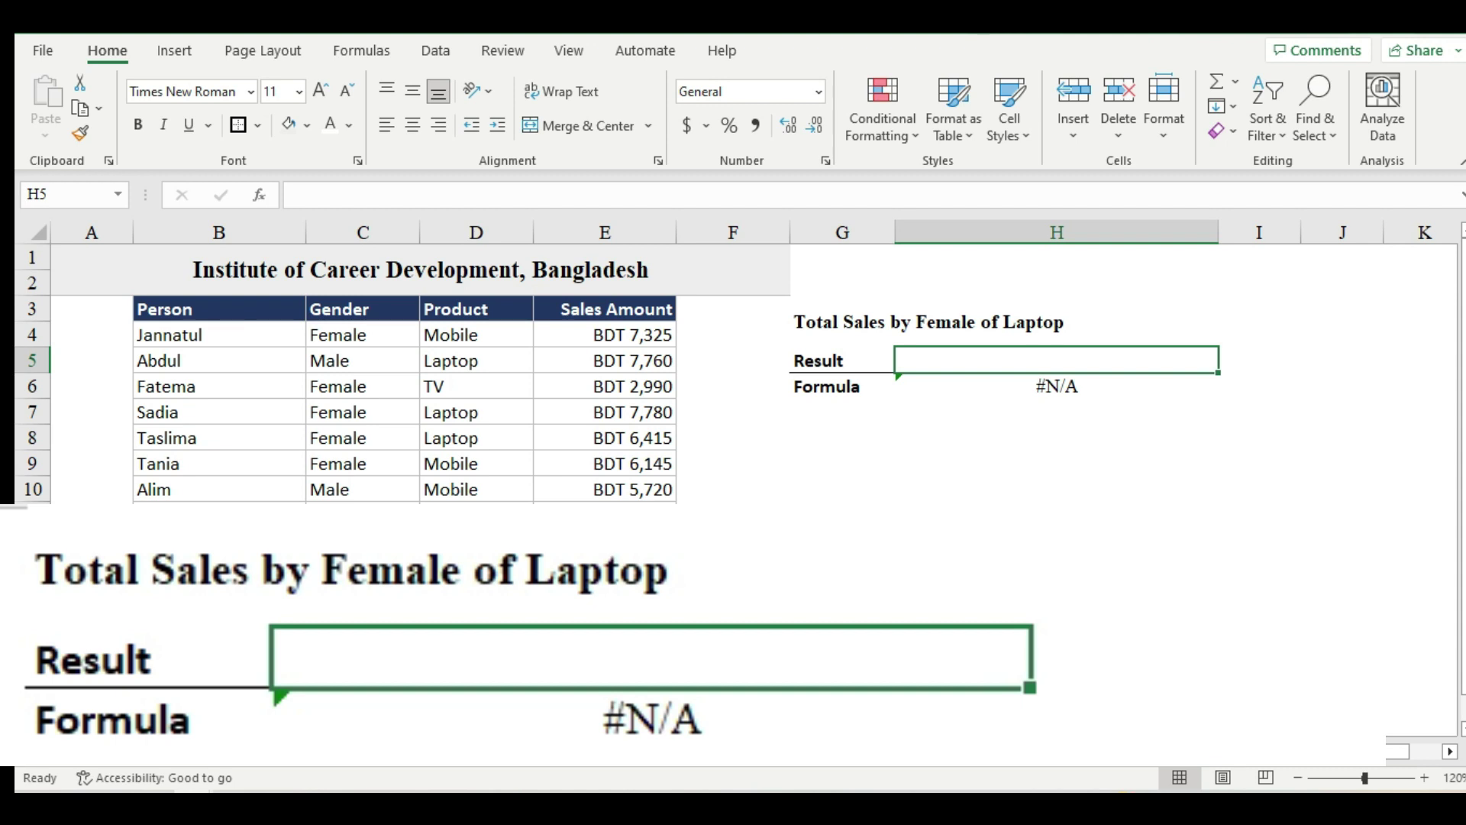
In H5 begin =SUMIFS(E4:E11,C4:C11,"Female", summing sales for female entries
text(=sumifs()
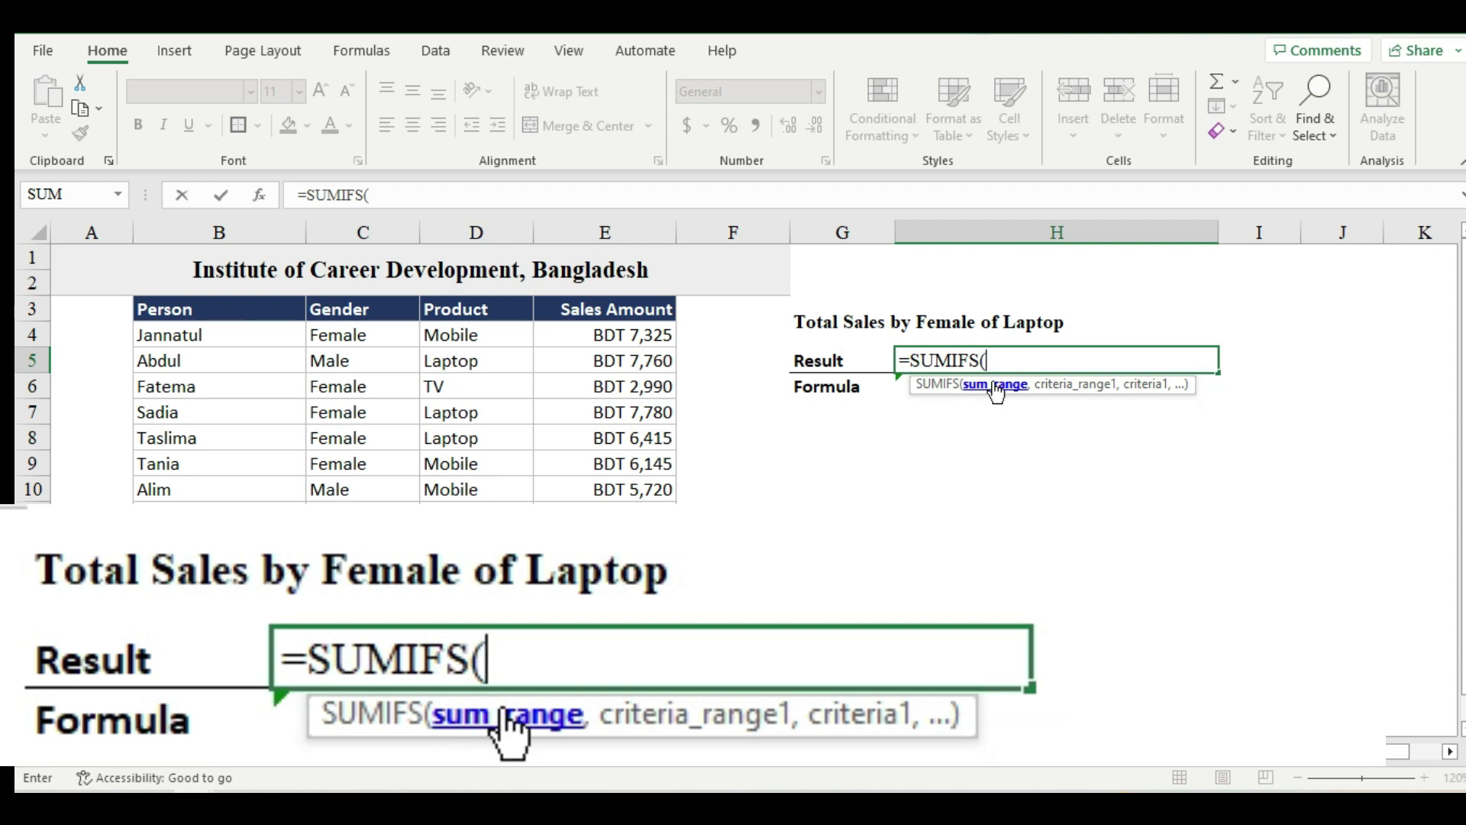
drag(634, 334, 634, 515)
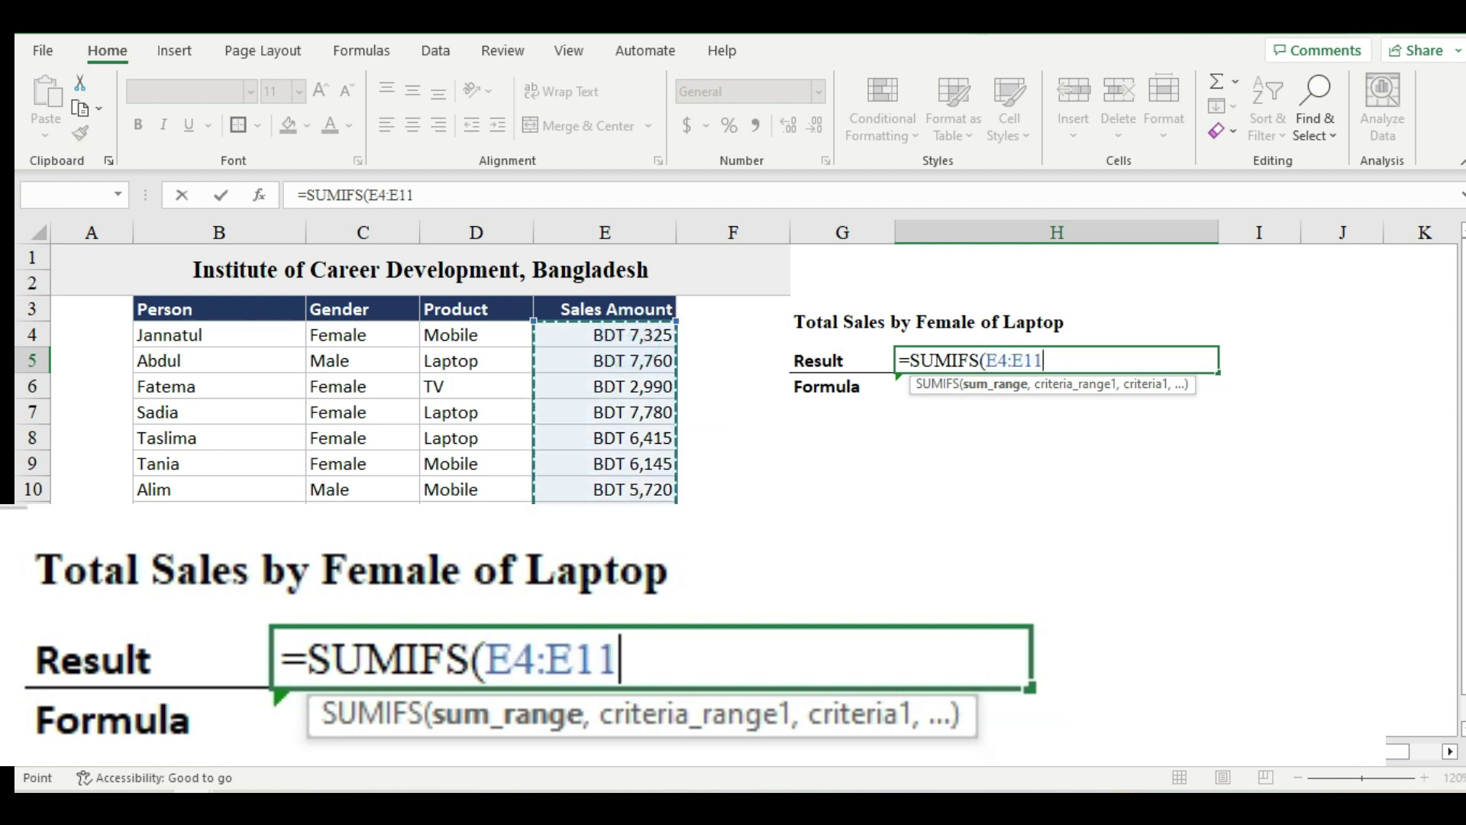
text(,)
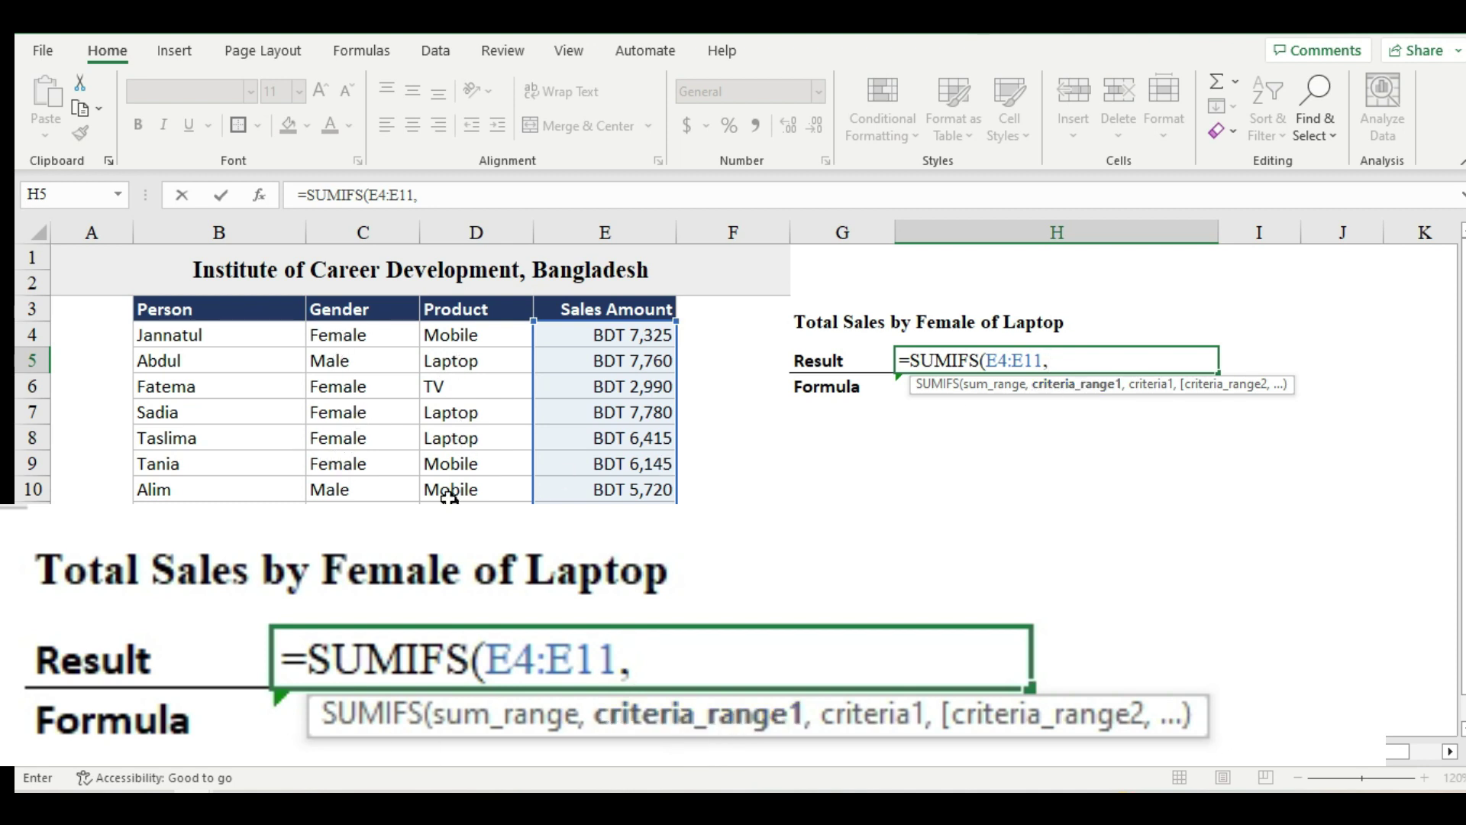
drag(378, 334, 374, 516)
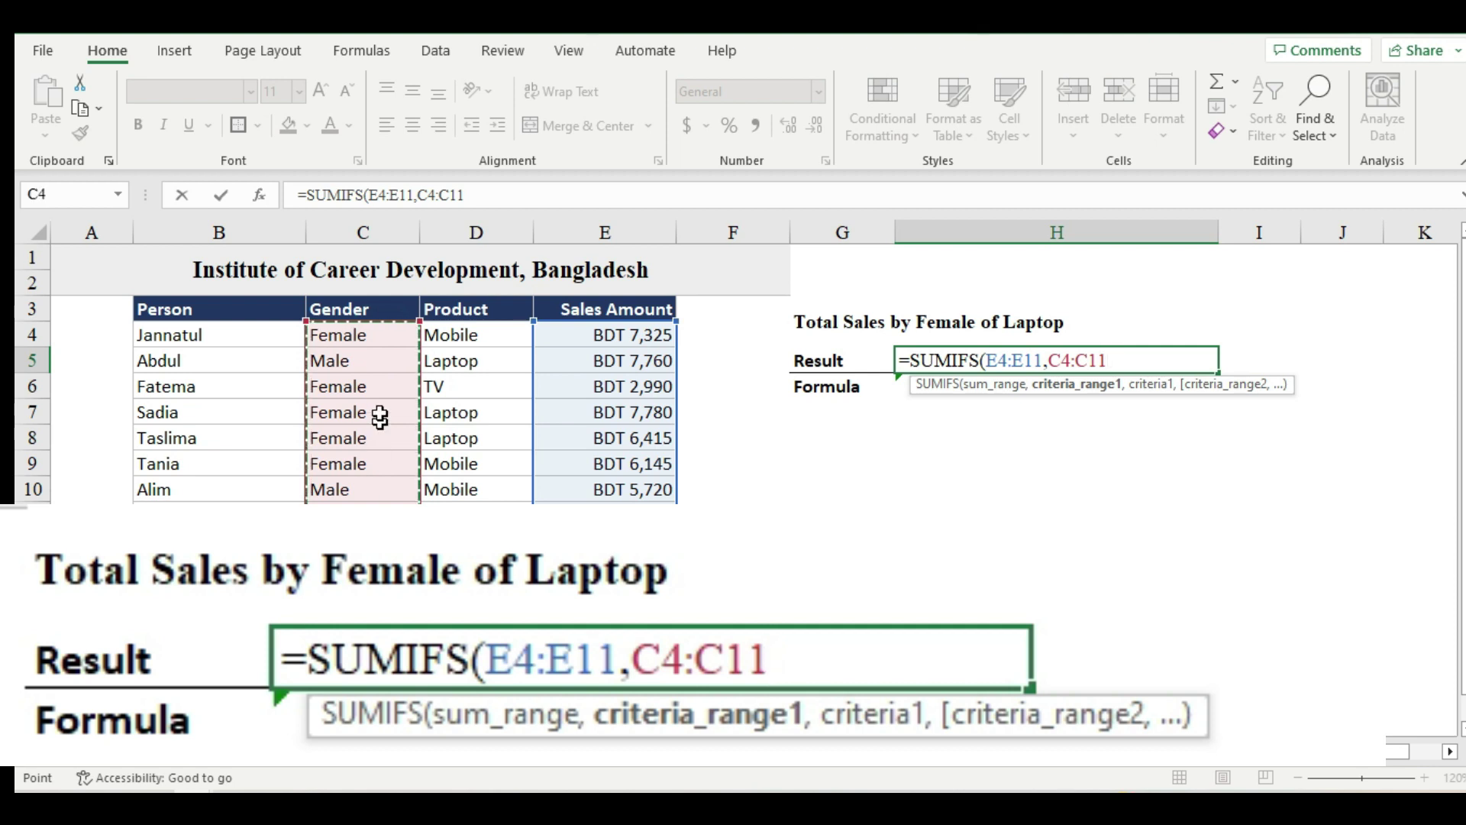
text(,)
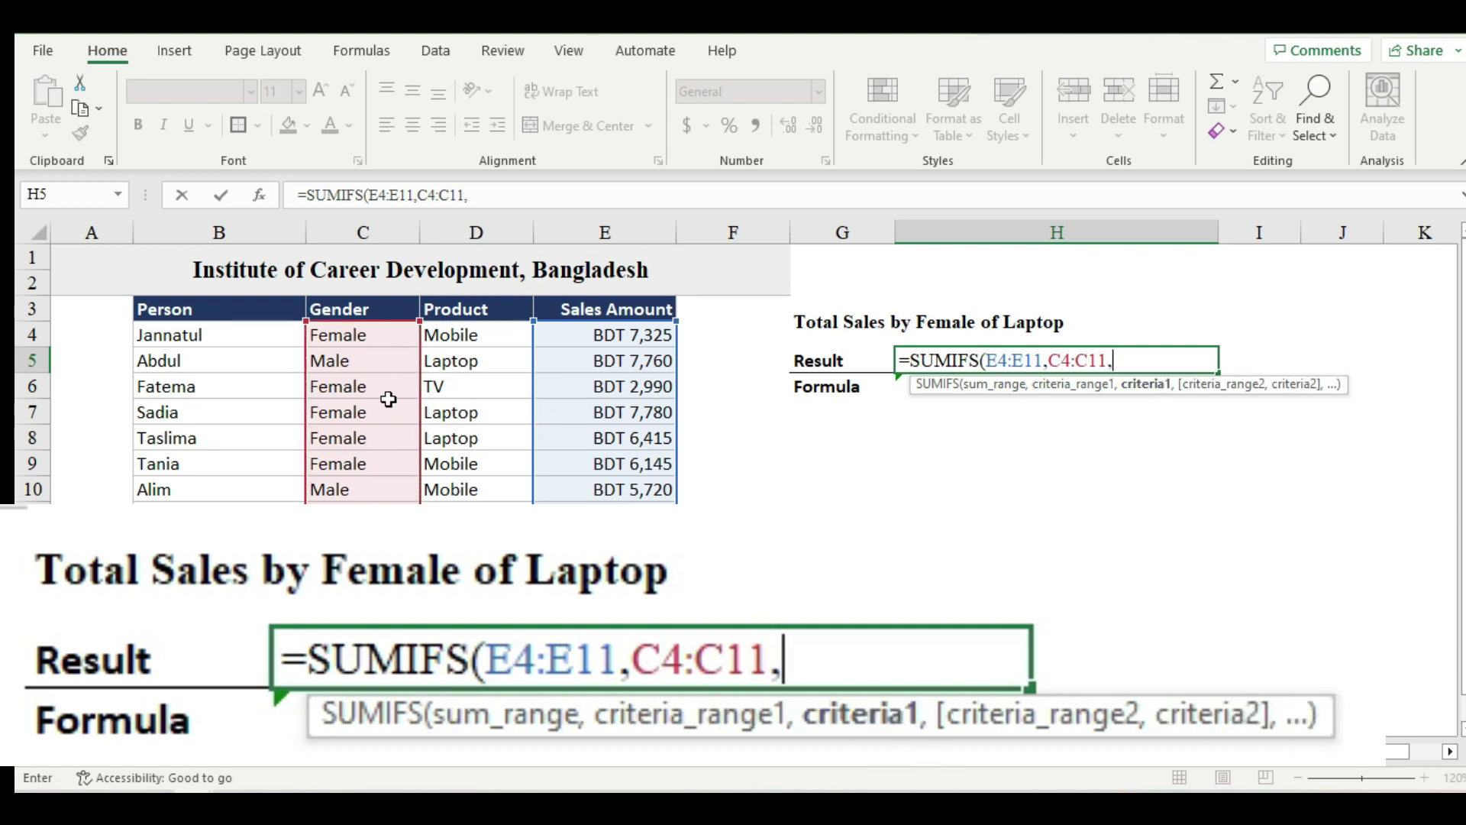
click(359, 386)
key(BackSpace)
key(BackSpace)
text("Female")
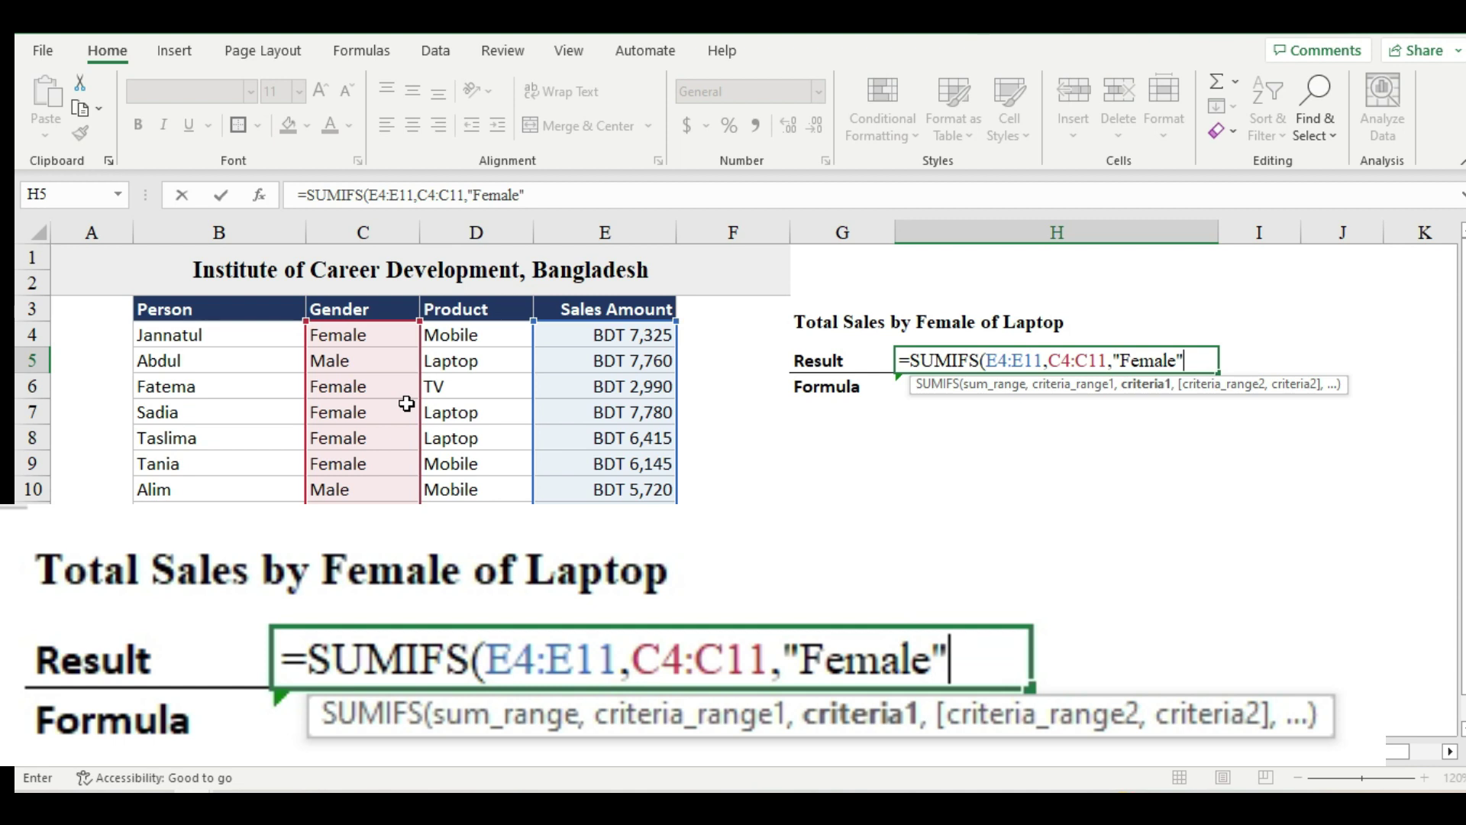
text(,)
Add D4:D11 with "Laptop" as the second criterion and confirm, giving 14195
mouse_move(465, 329)
mouse_down()
mouse_move(486, 437)
mouse_move(481, 514)
mouse_up()
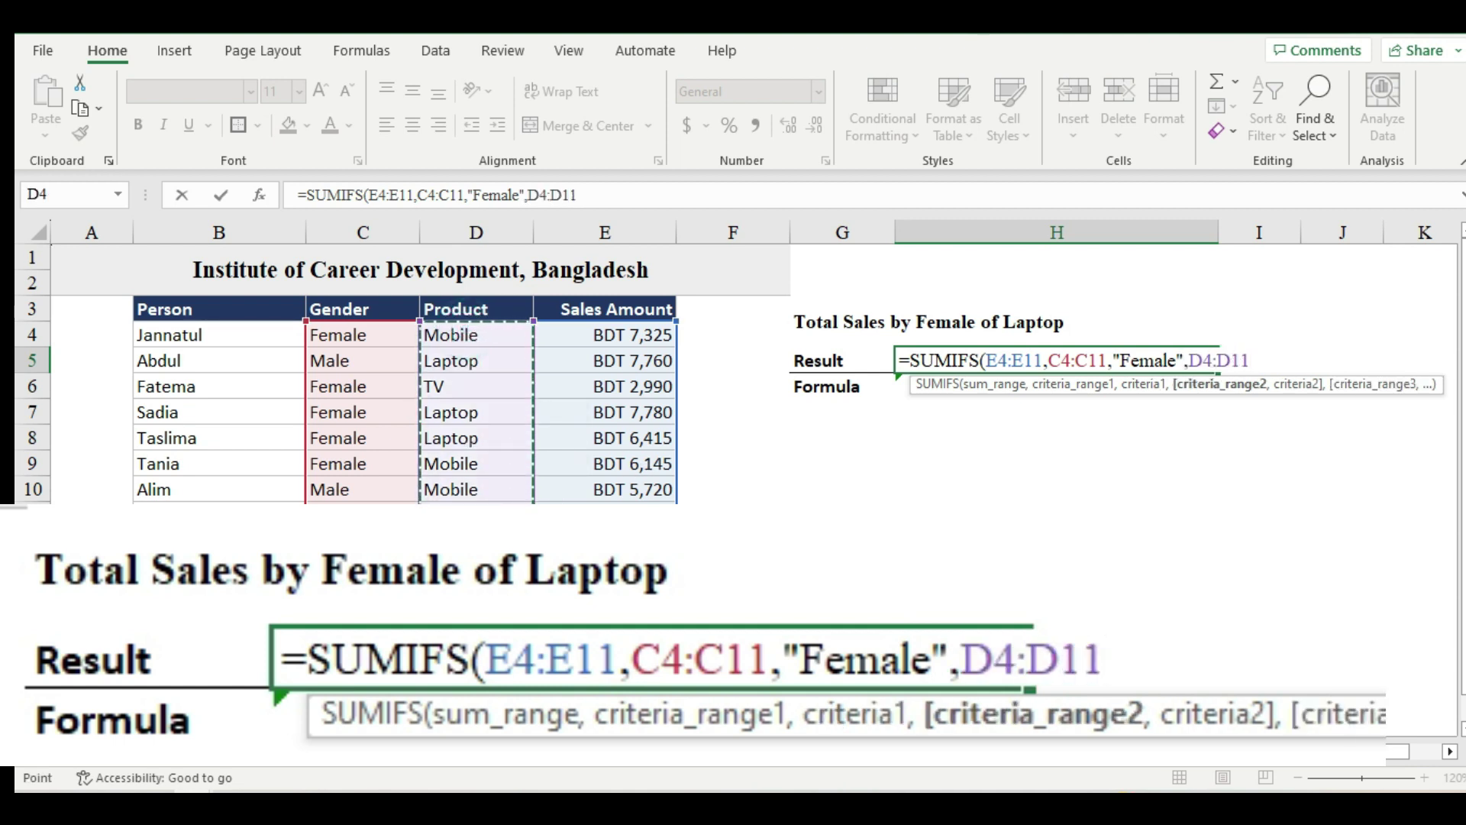
text(,")
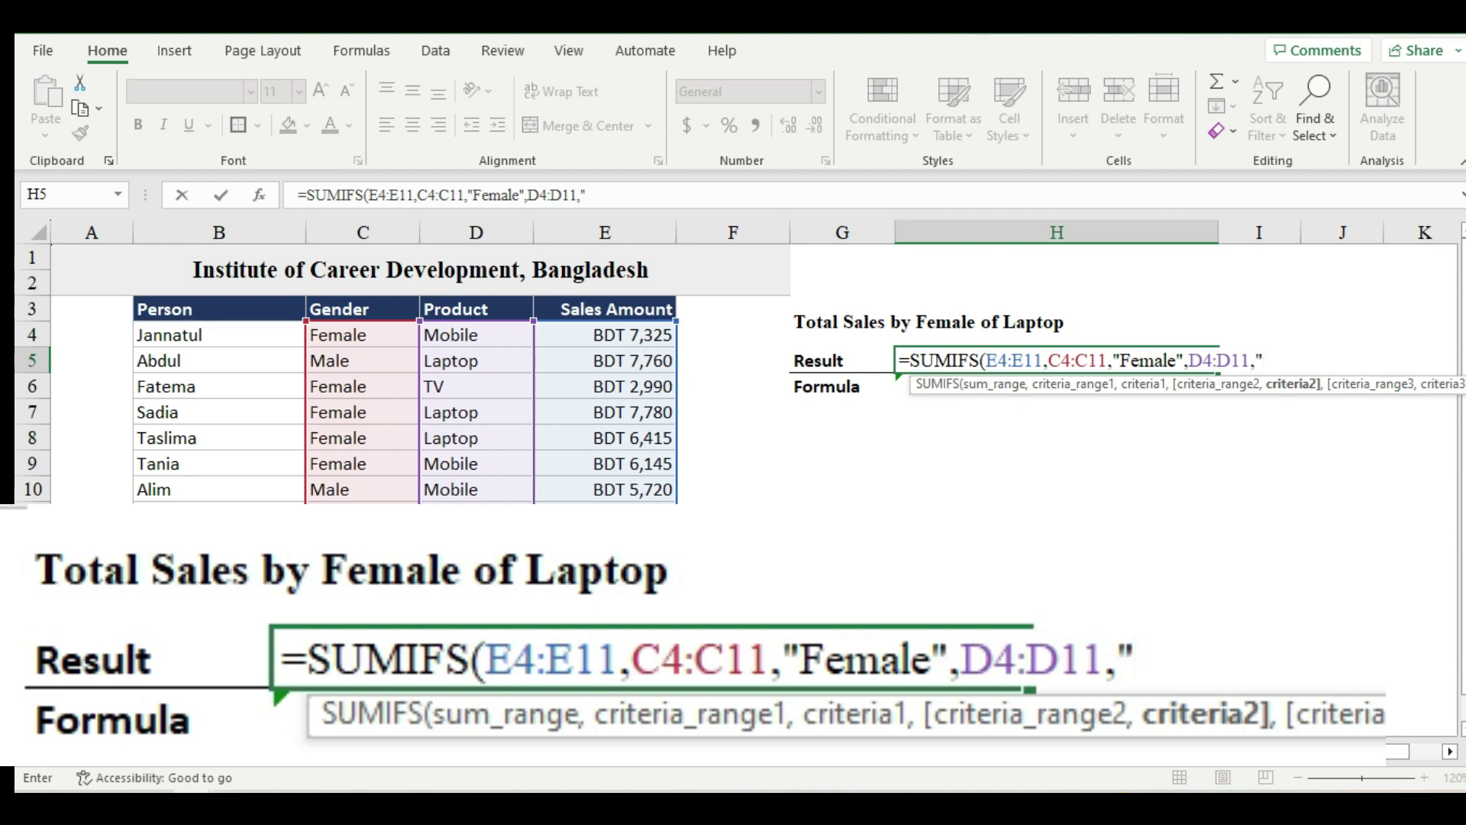
text(Laptop)
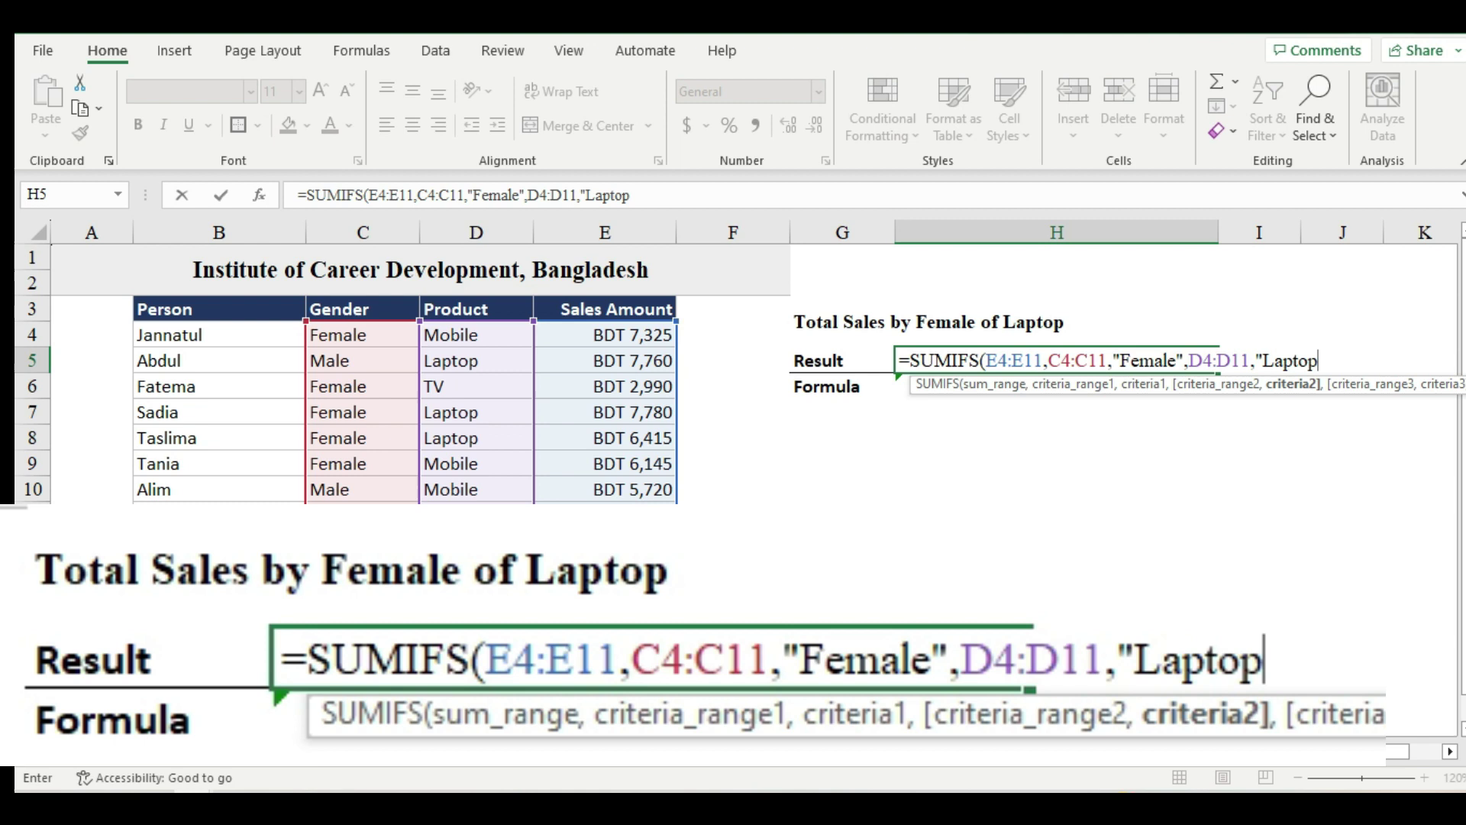
text("))
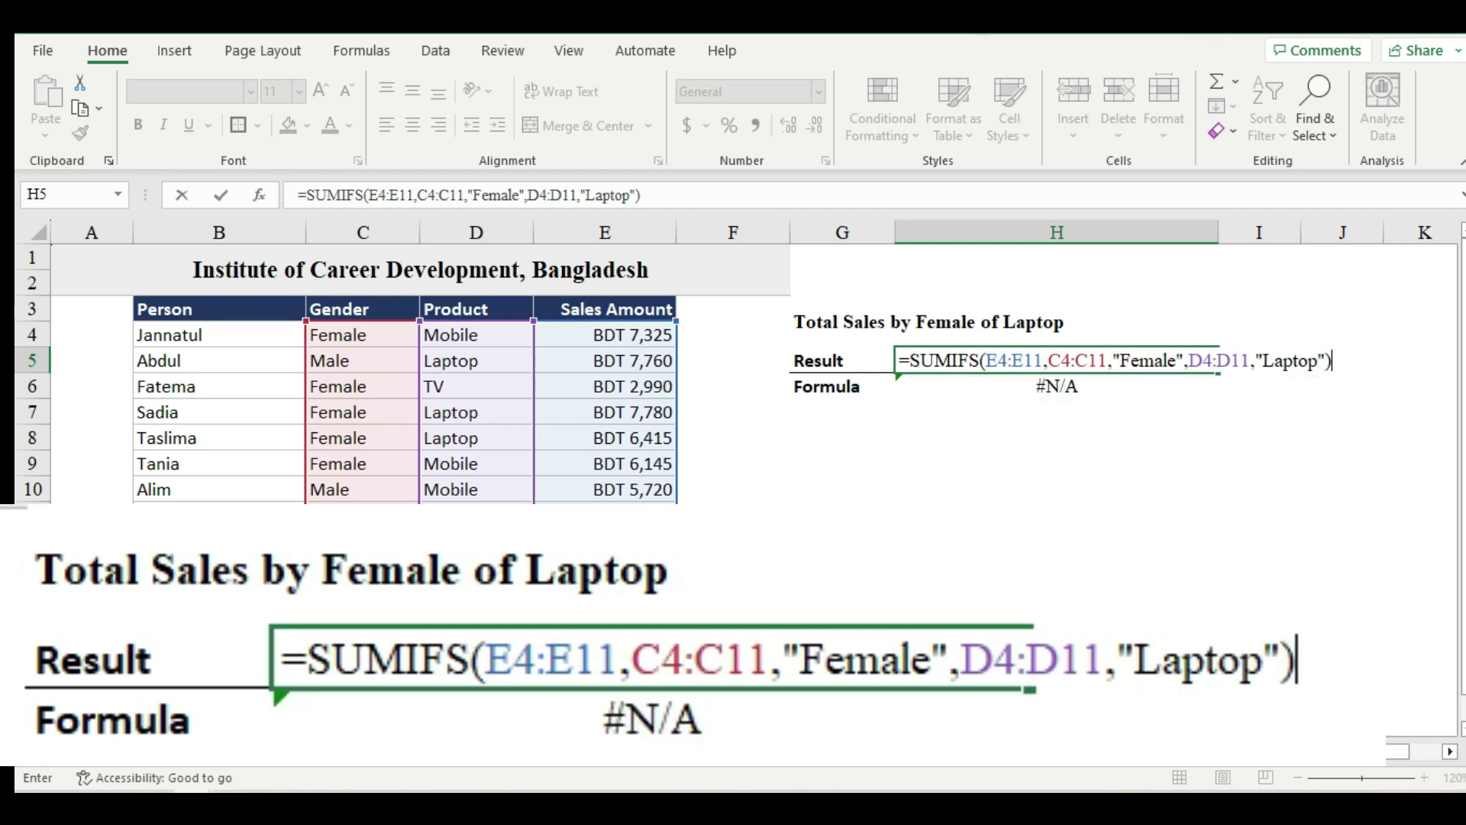
key(Return)
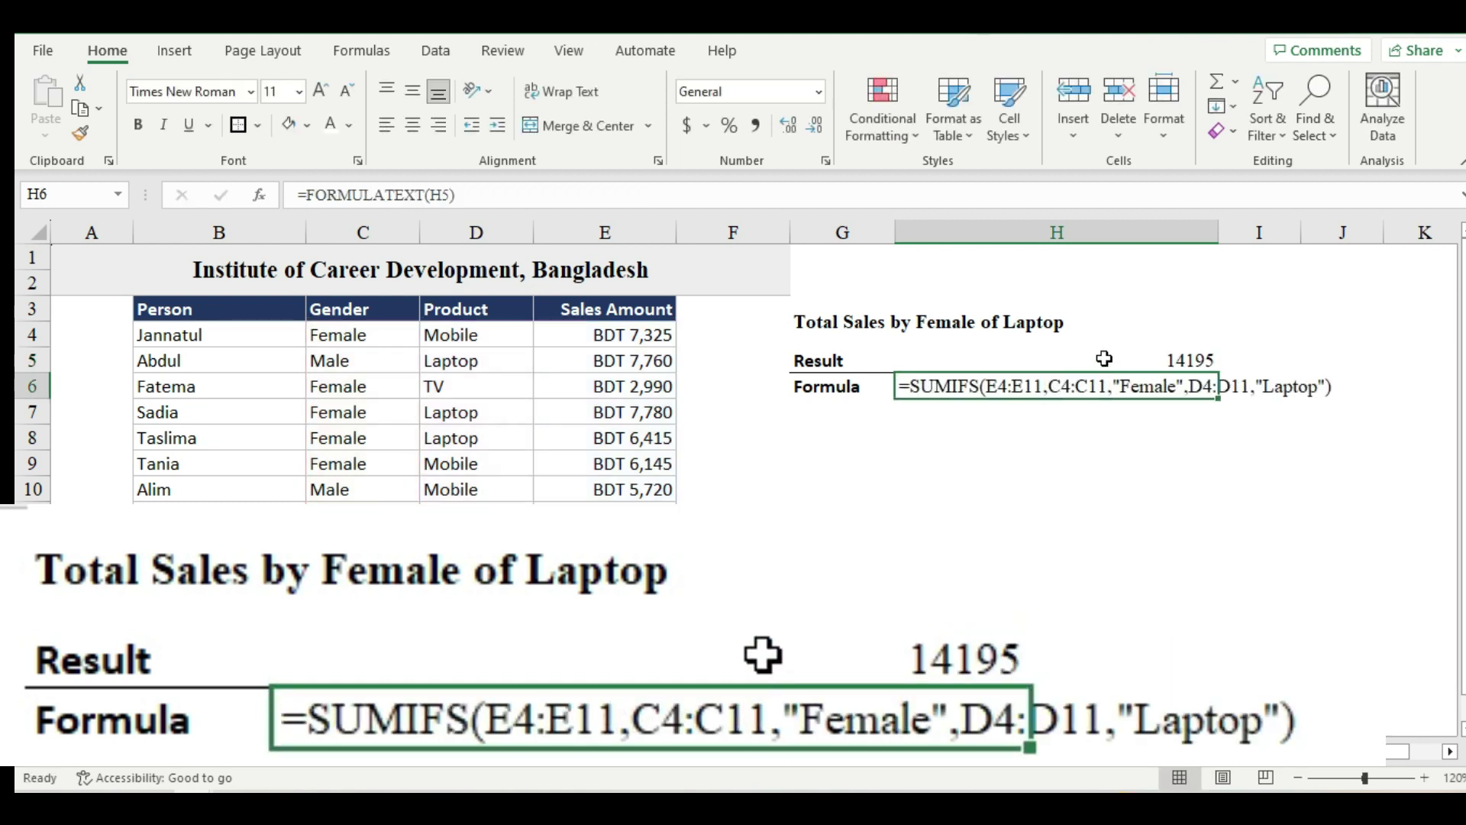
click(1106, 360)
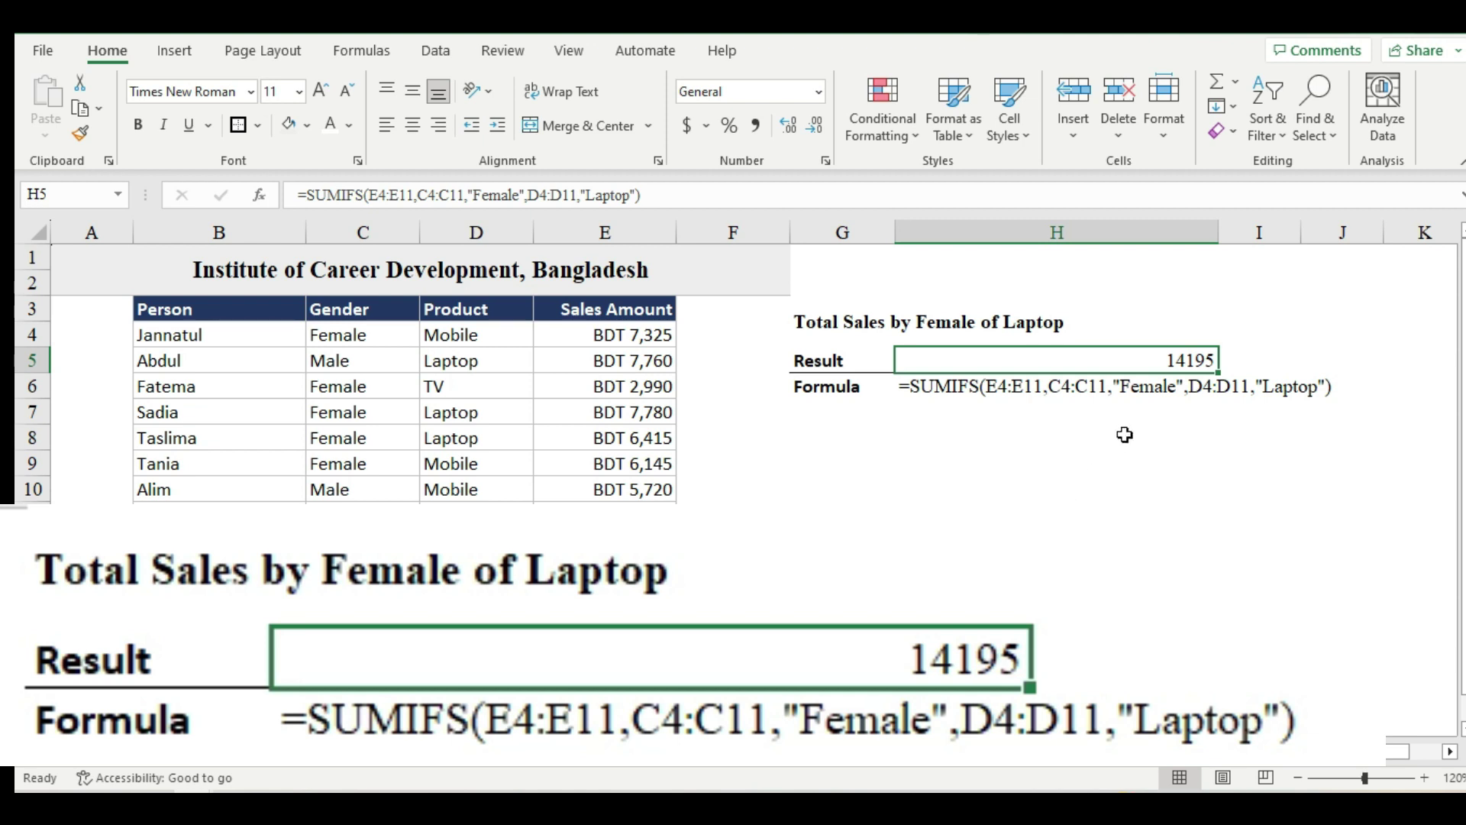
Switch to the Case 3 sheet and select the Total Call Received cell
click(476, 671)
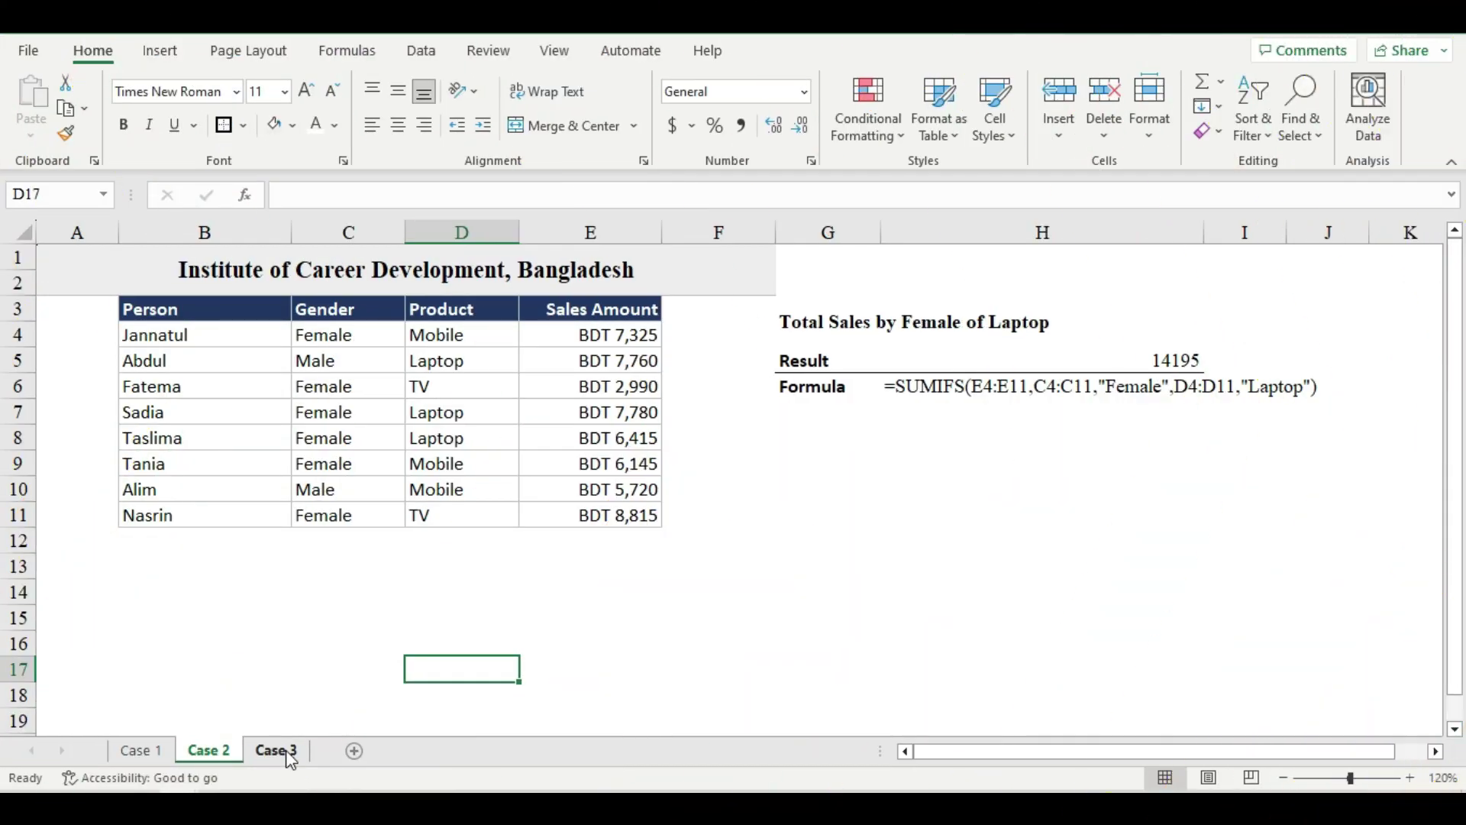
click(277, 750)
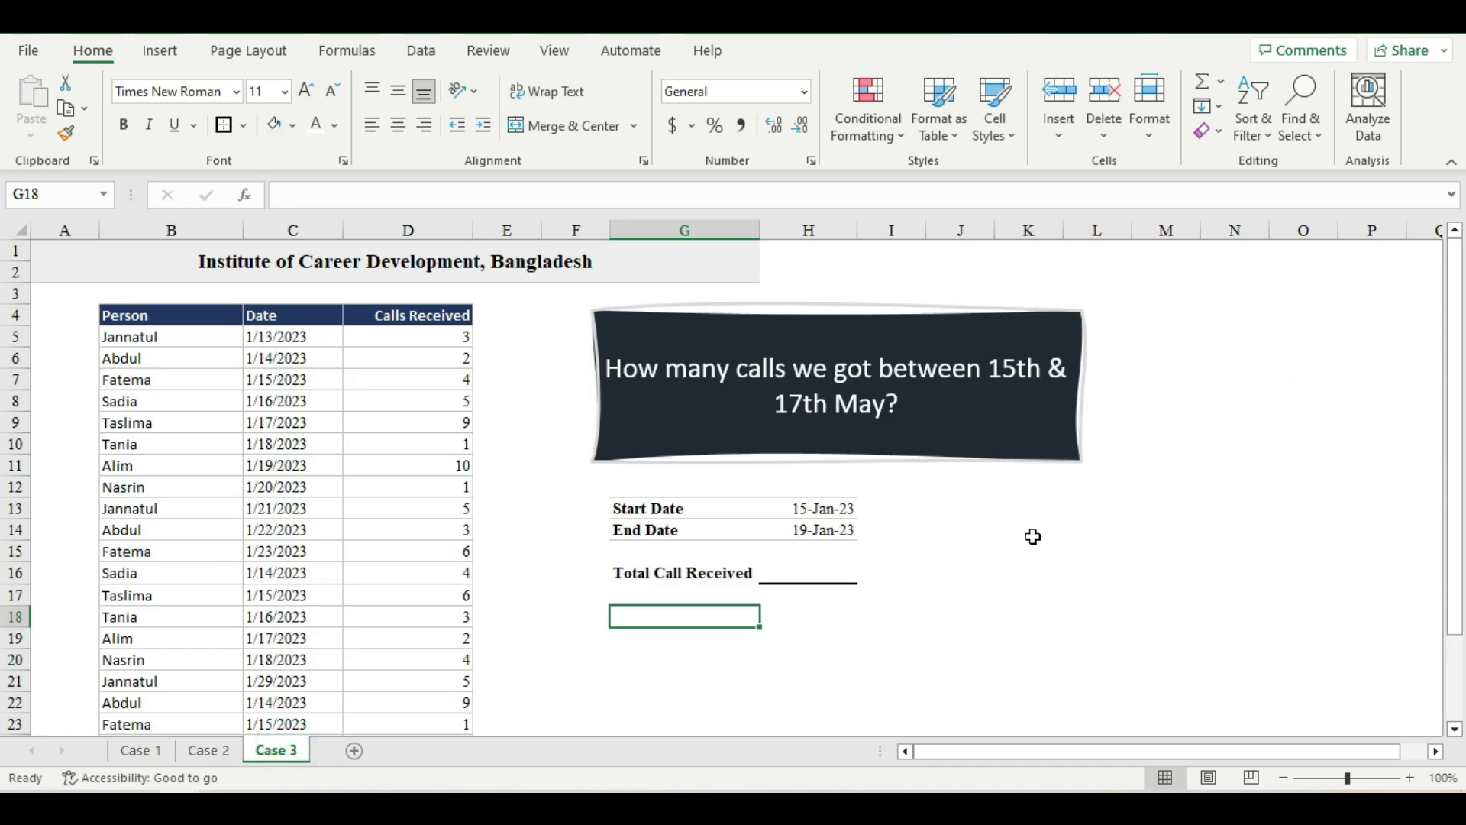
click(1016, 636)
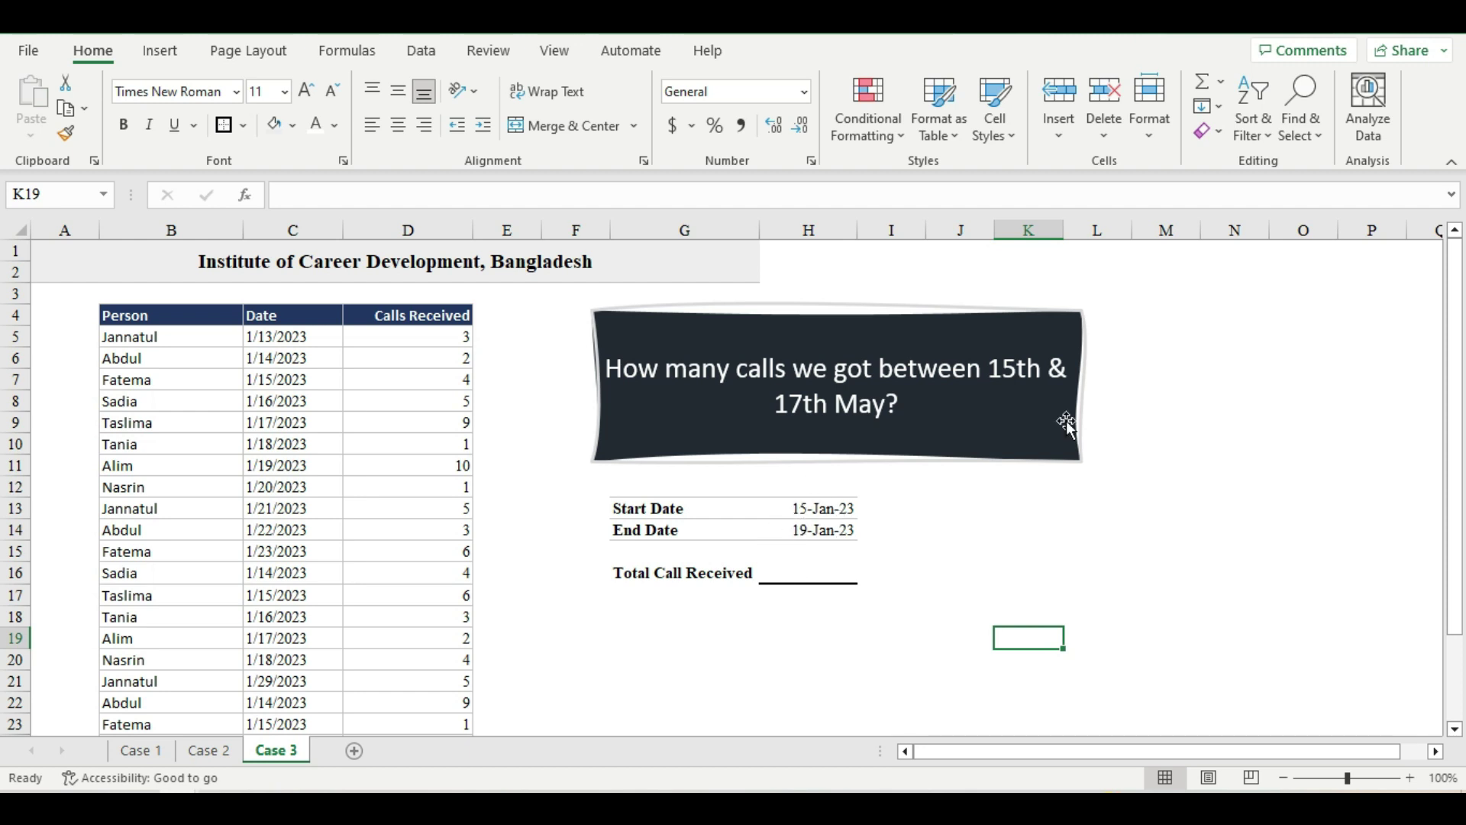
click(818, 564)
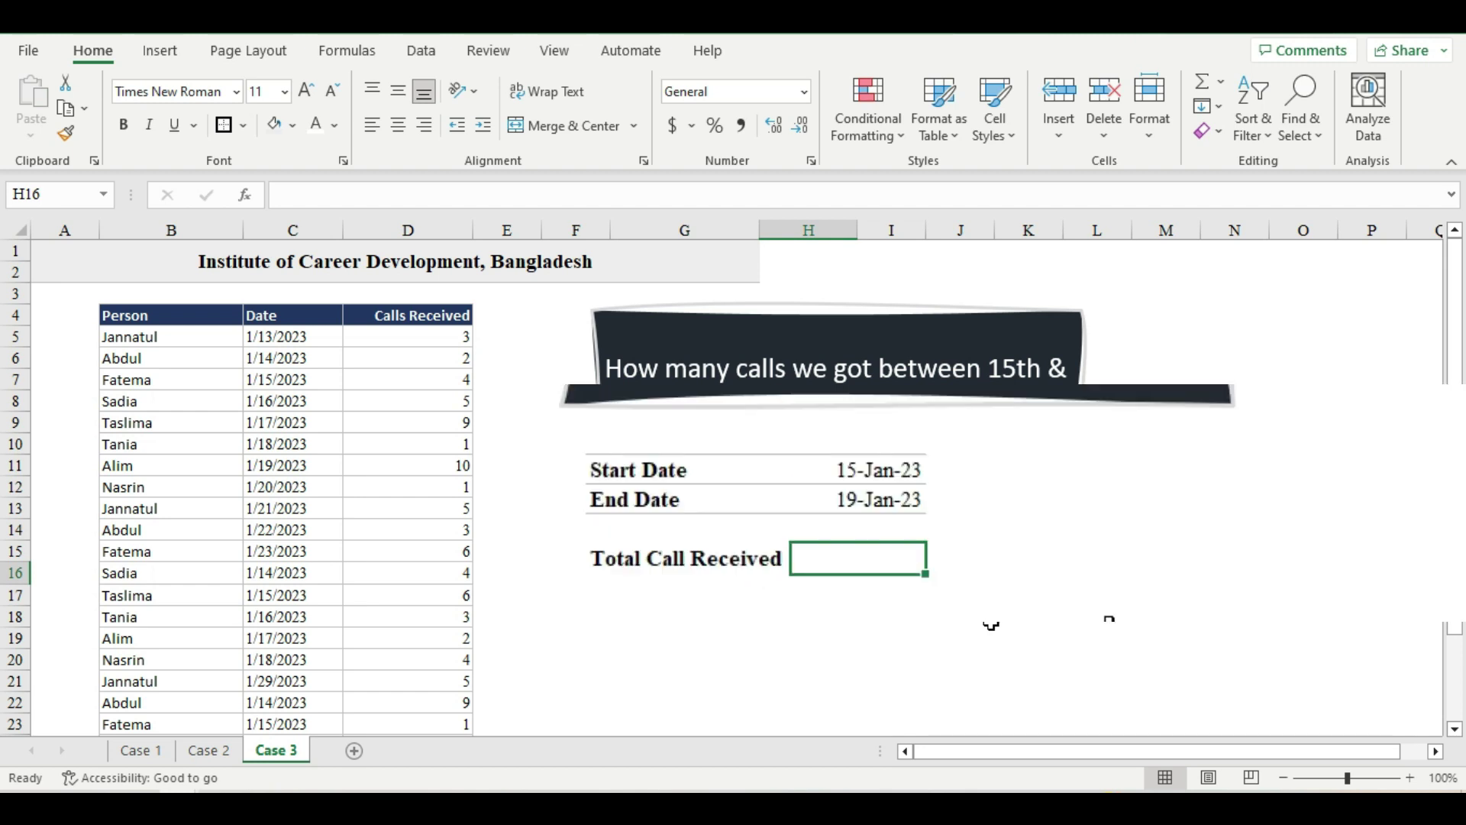
In H16 start =SUMIFS with calls D5:D28 as sum range and dates C5:C28 as criteria range
text(=sumifs)
key(Tab)
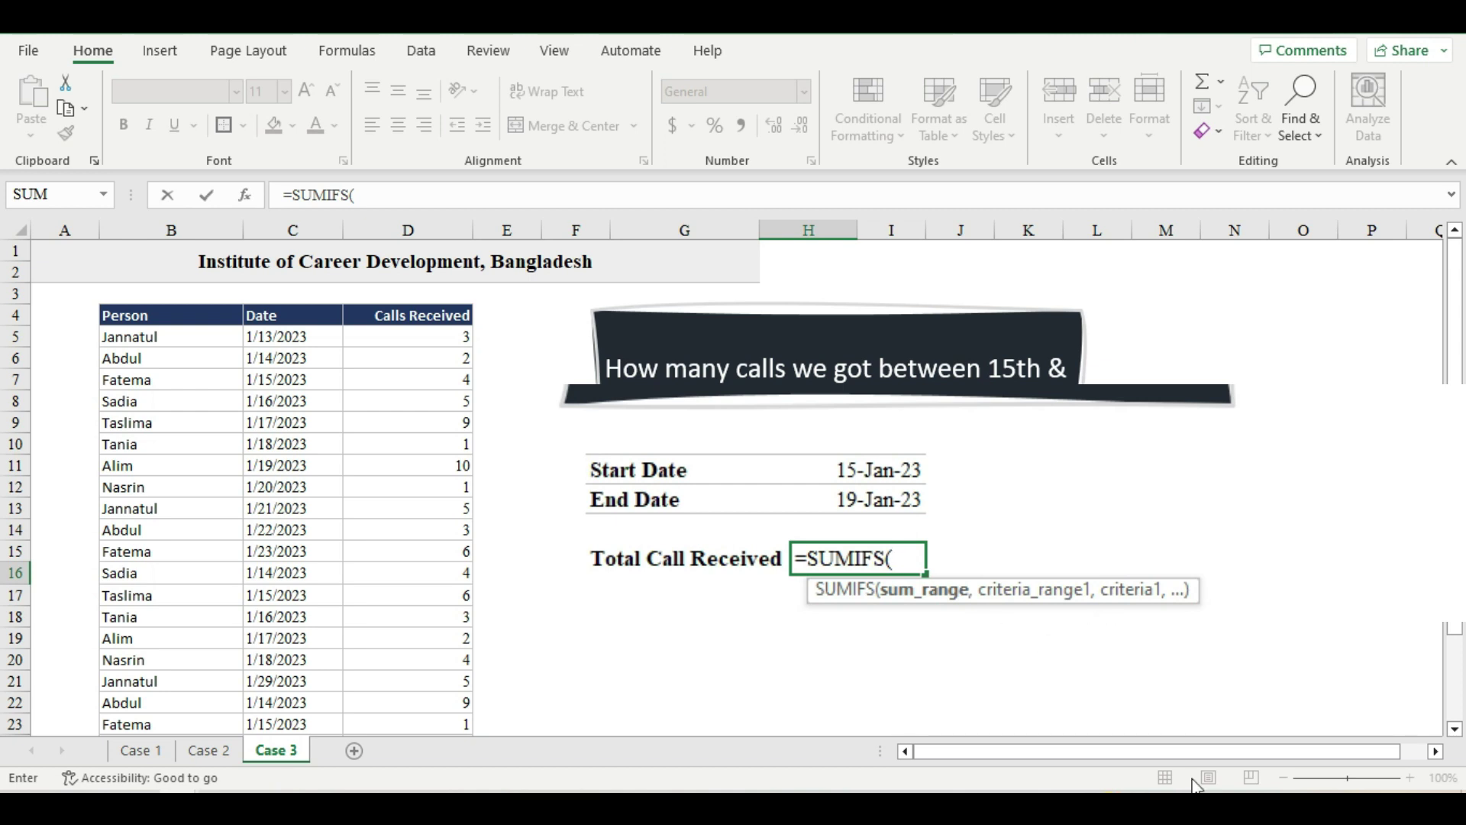
click(437, 334)
drag(436, 357, 425, 705)
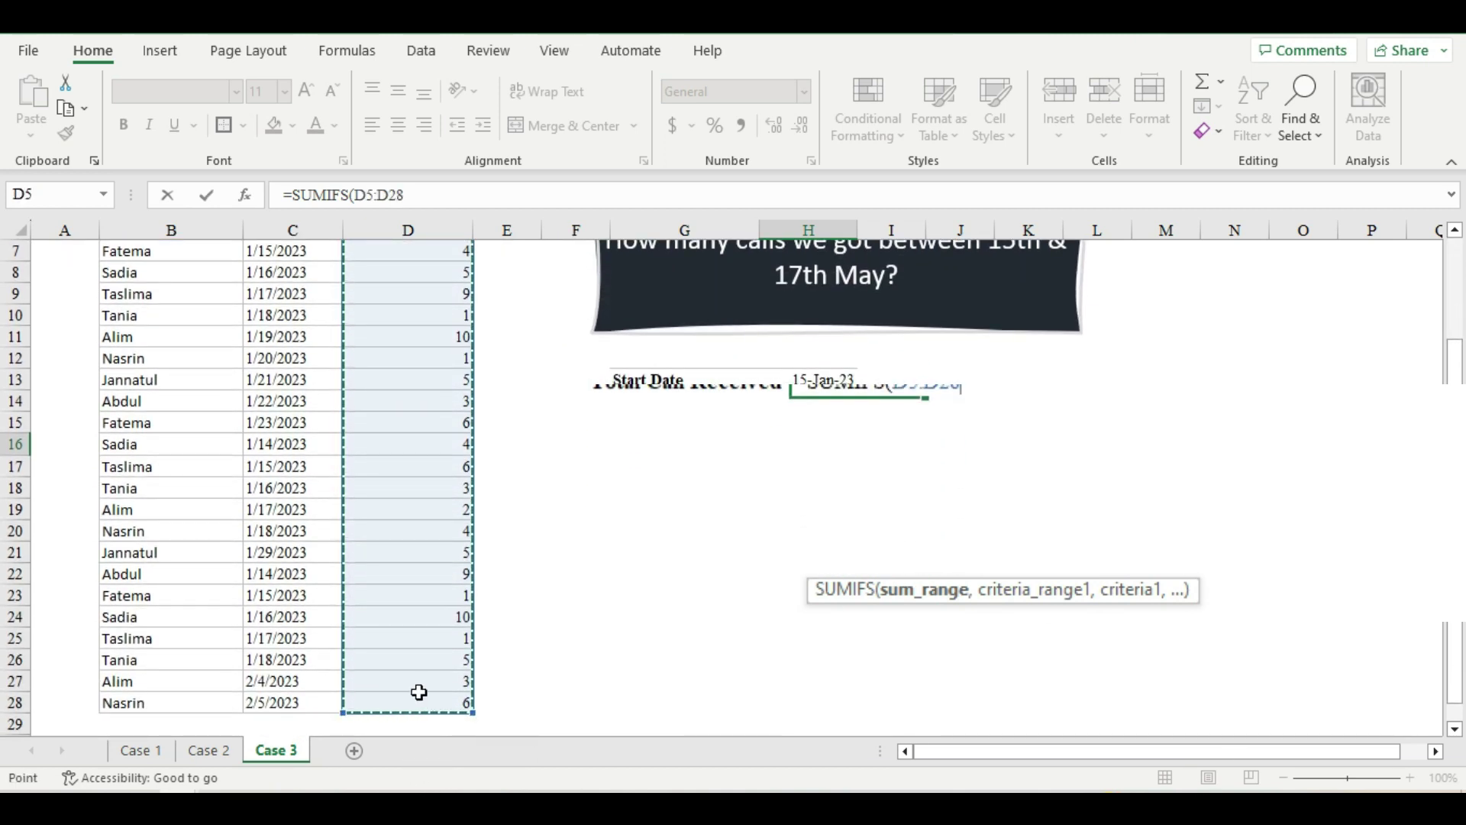
scroll(424, 611, up, 2)
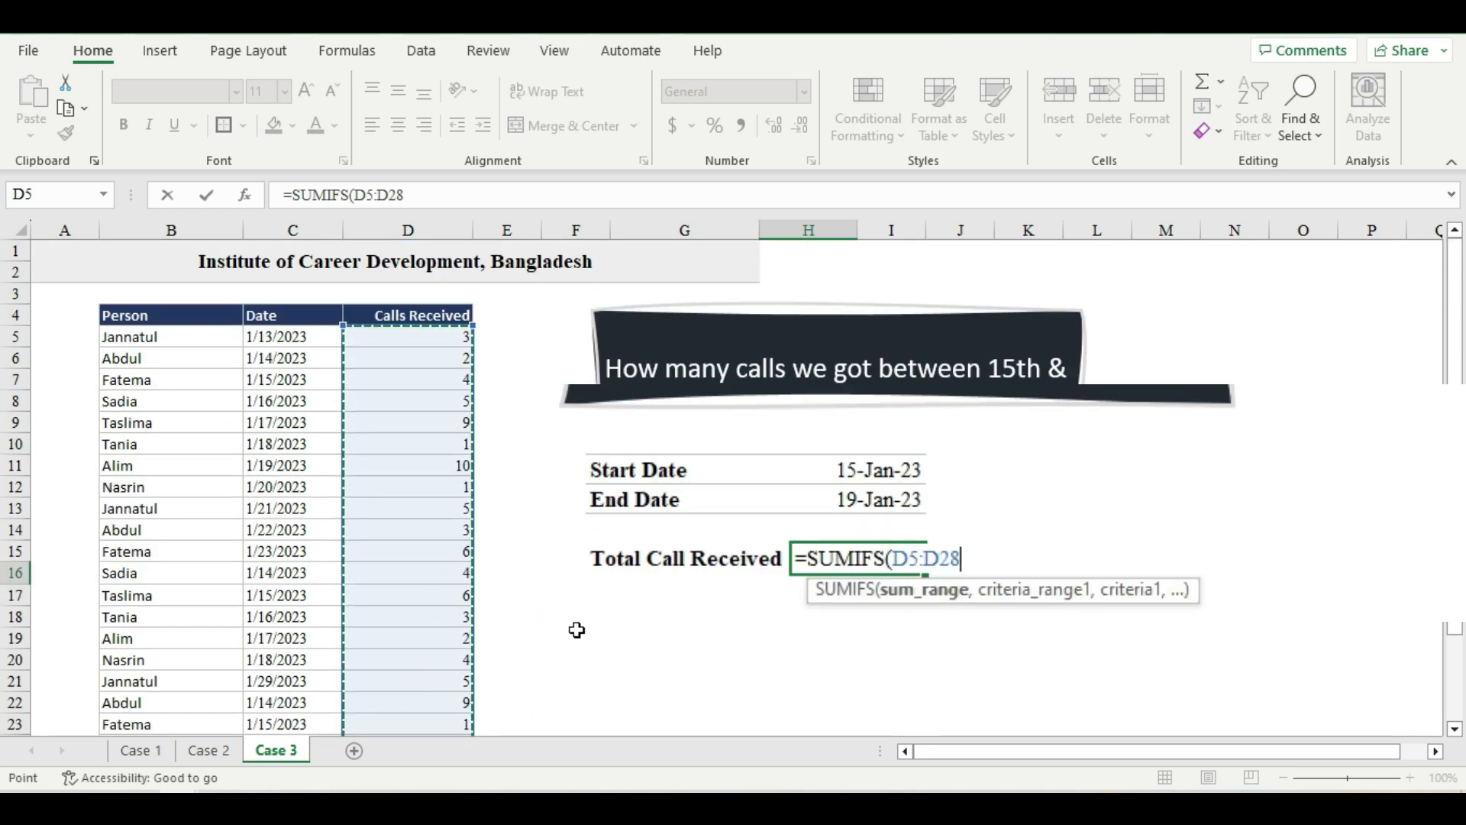
text(,)
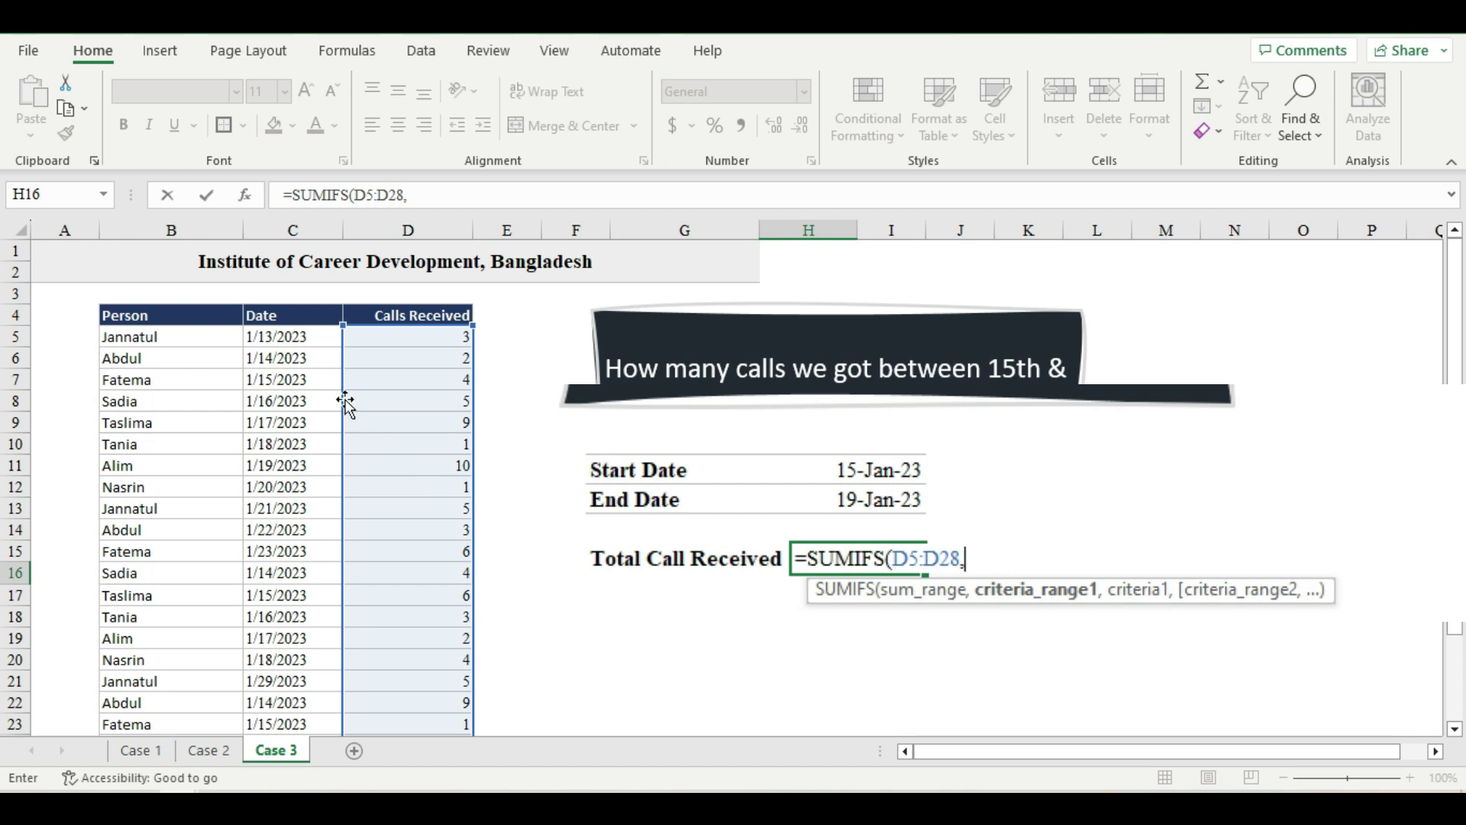
mouse_move(298, 336)
mouse_down()
mouse_move(327, 716)
mouse_move(326, 703)
mouse_up()
scroll(435, 672, up, 2)
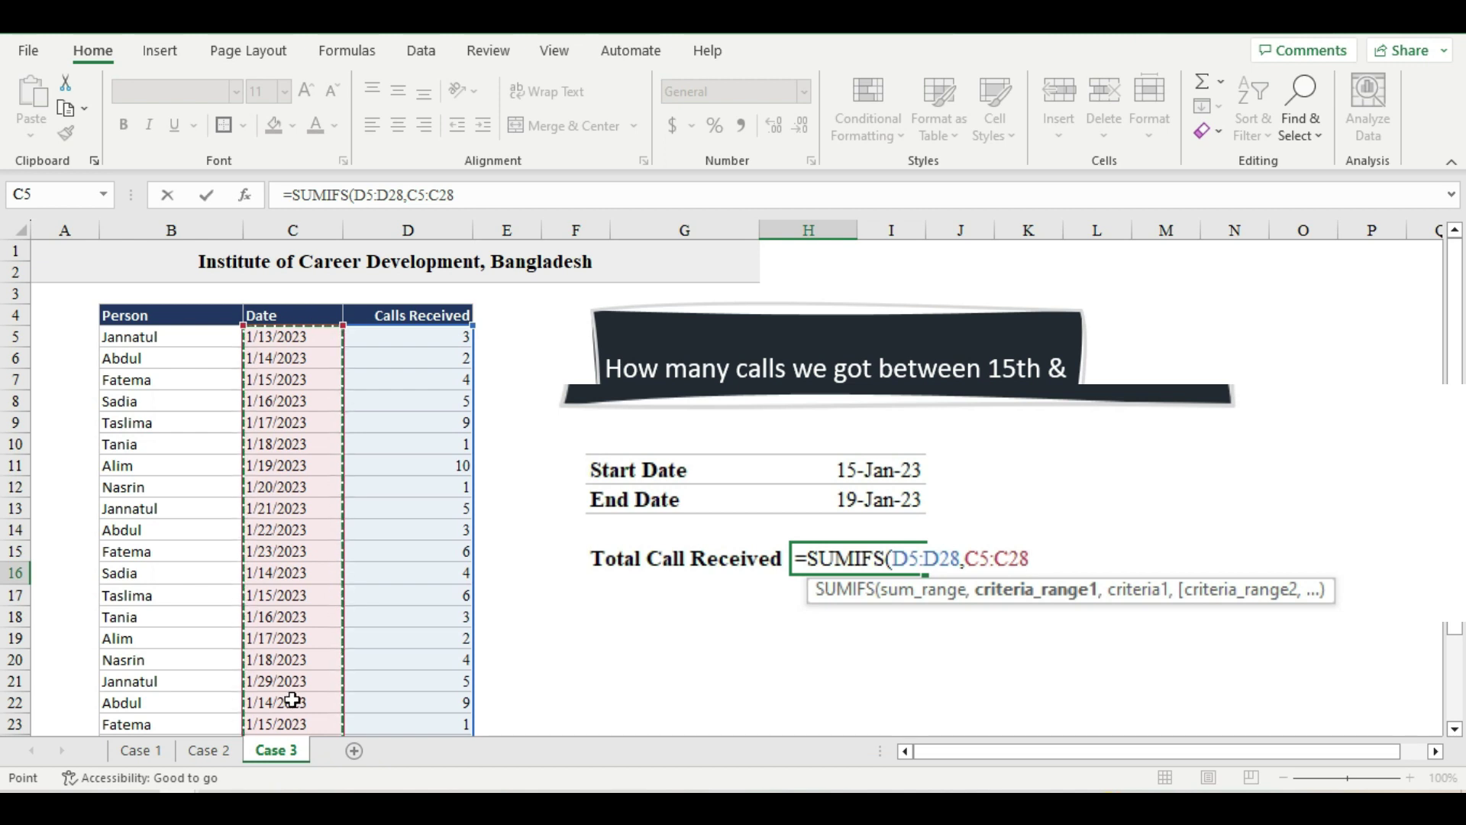
text(,">="&)
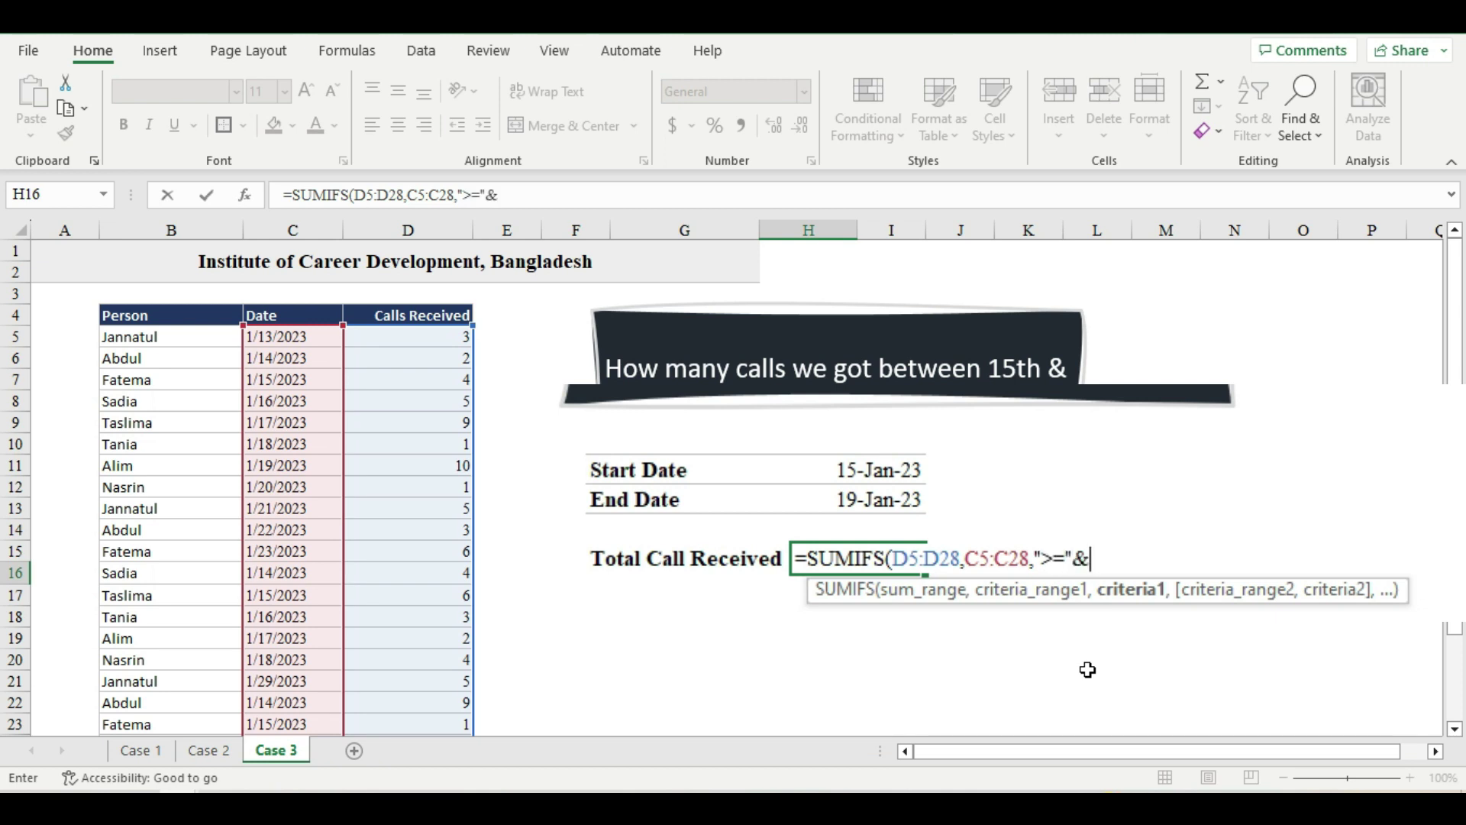
Use start date H13 as the lower bound and add C5:C28 "<="&H14 as the upper bound
click(844, 472)
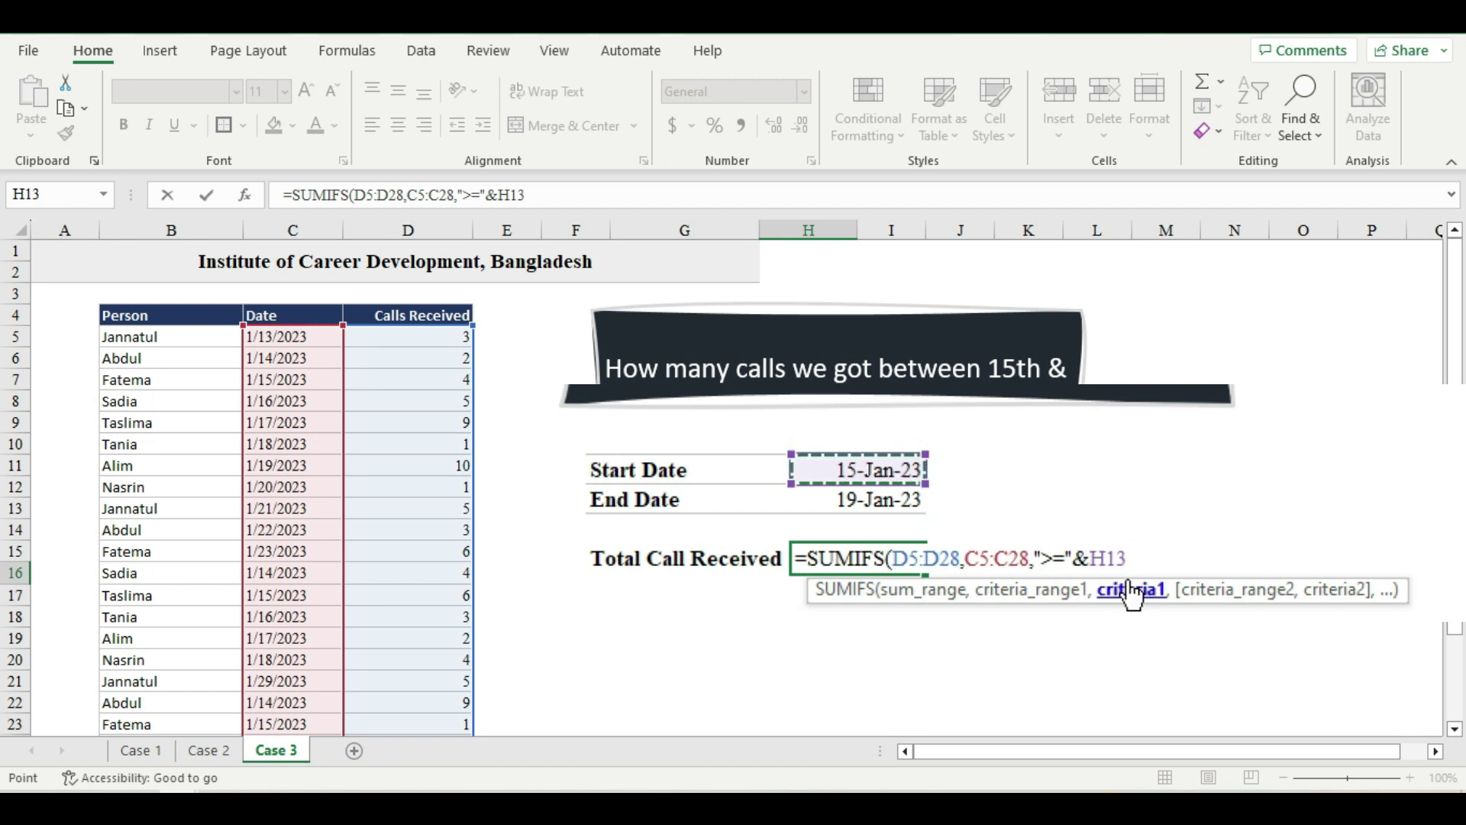
text(,)
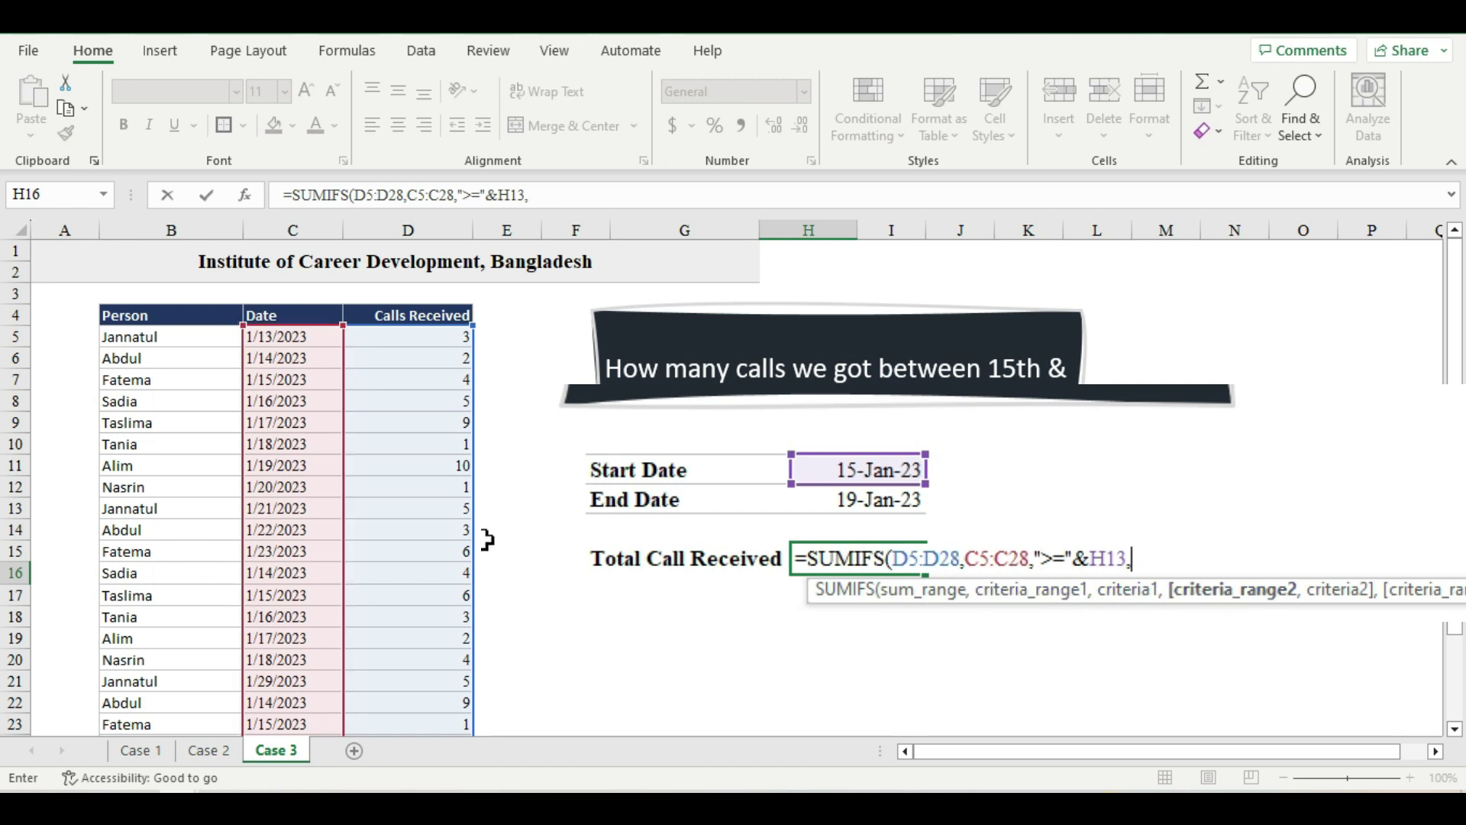
drag(293, 337, 336, 763)
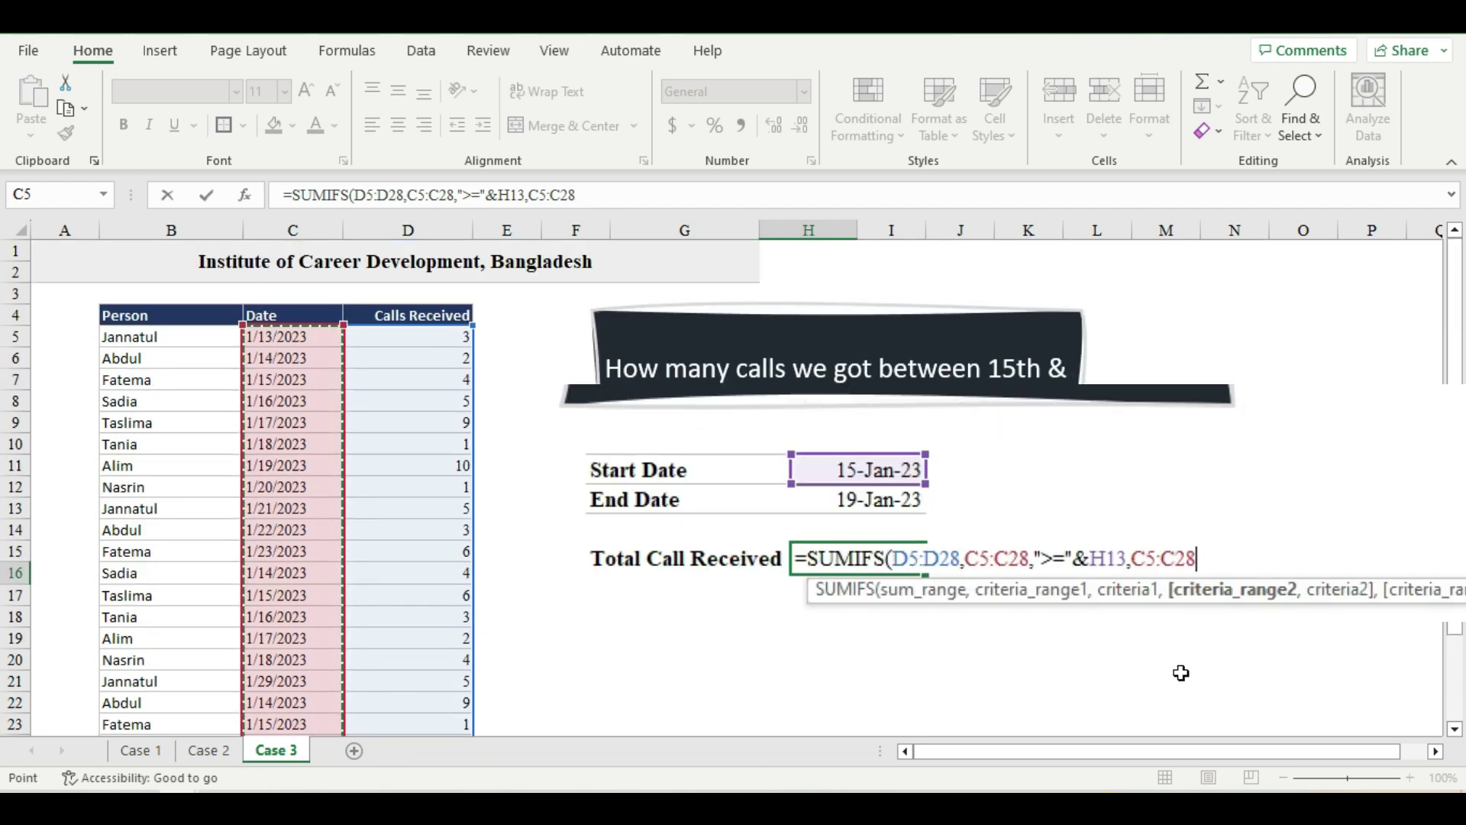
text(,"<=)
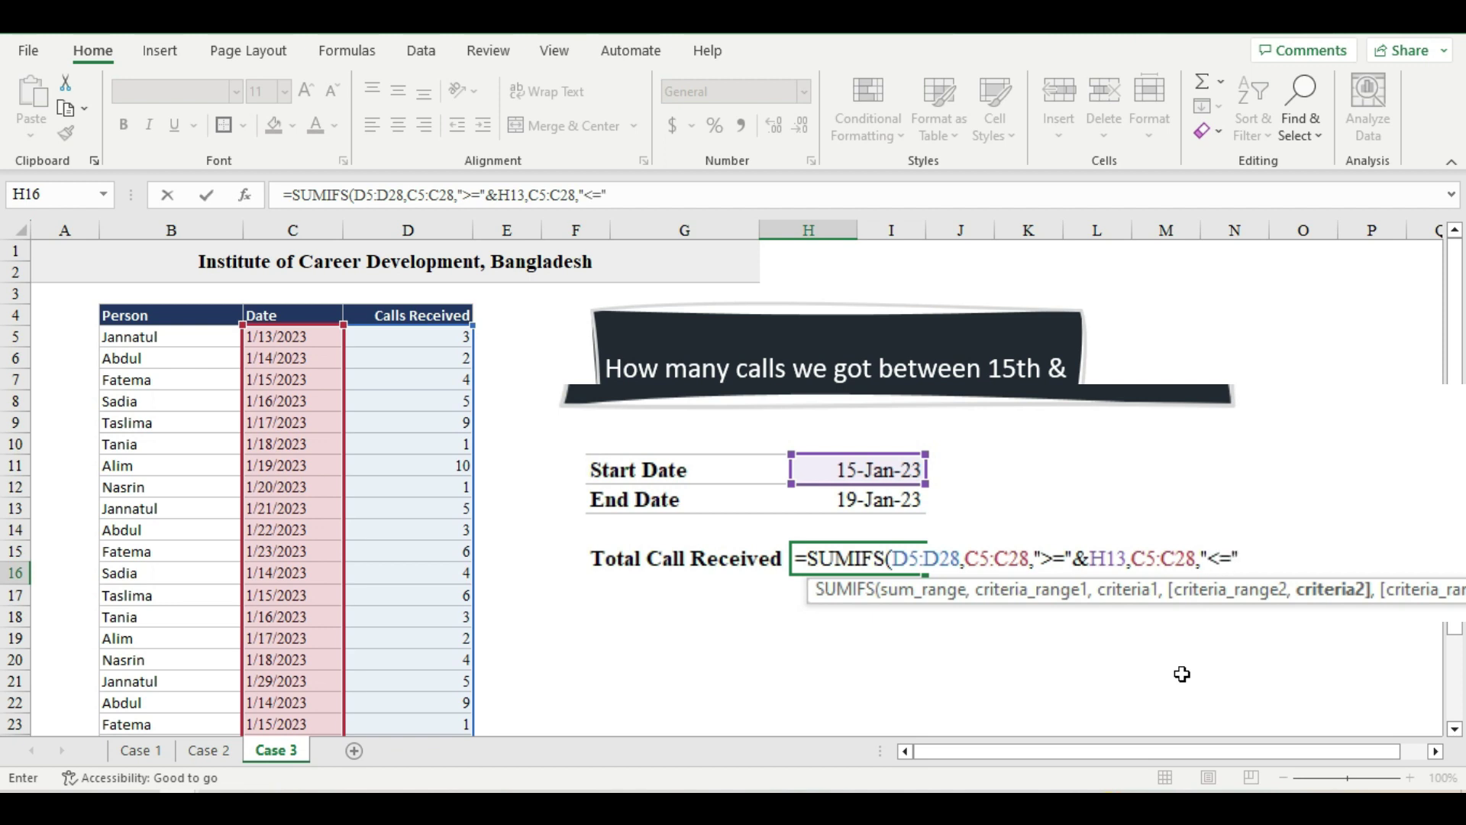
text(&)
click(831, 506)
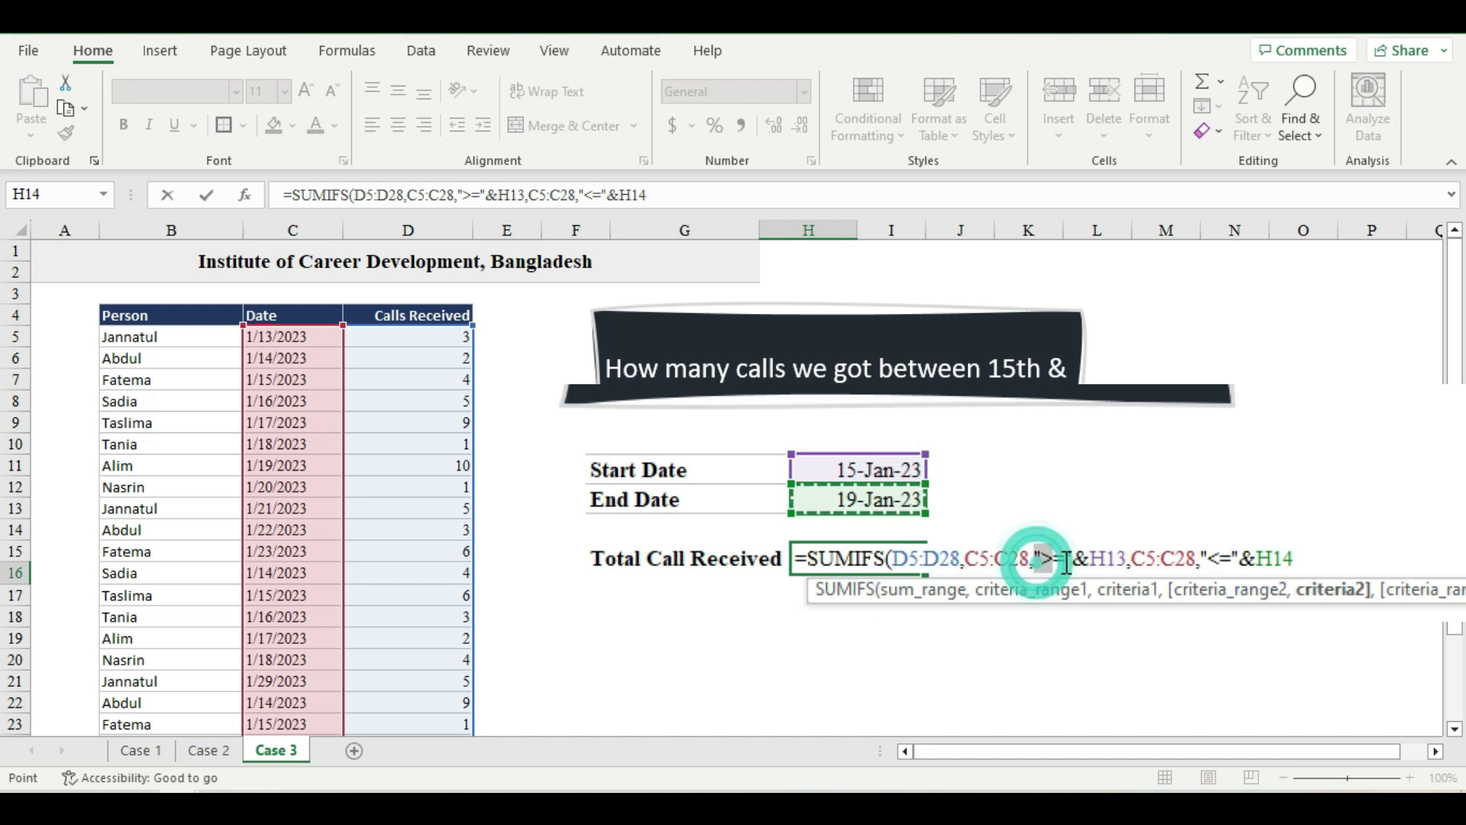
Check the ">=" comparison in the formula and confirm it, giving 61 calls
drag(1037, 564, 1088, 564)
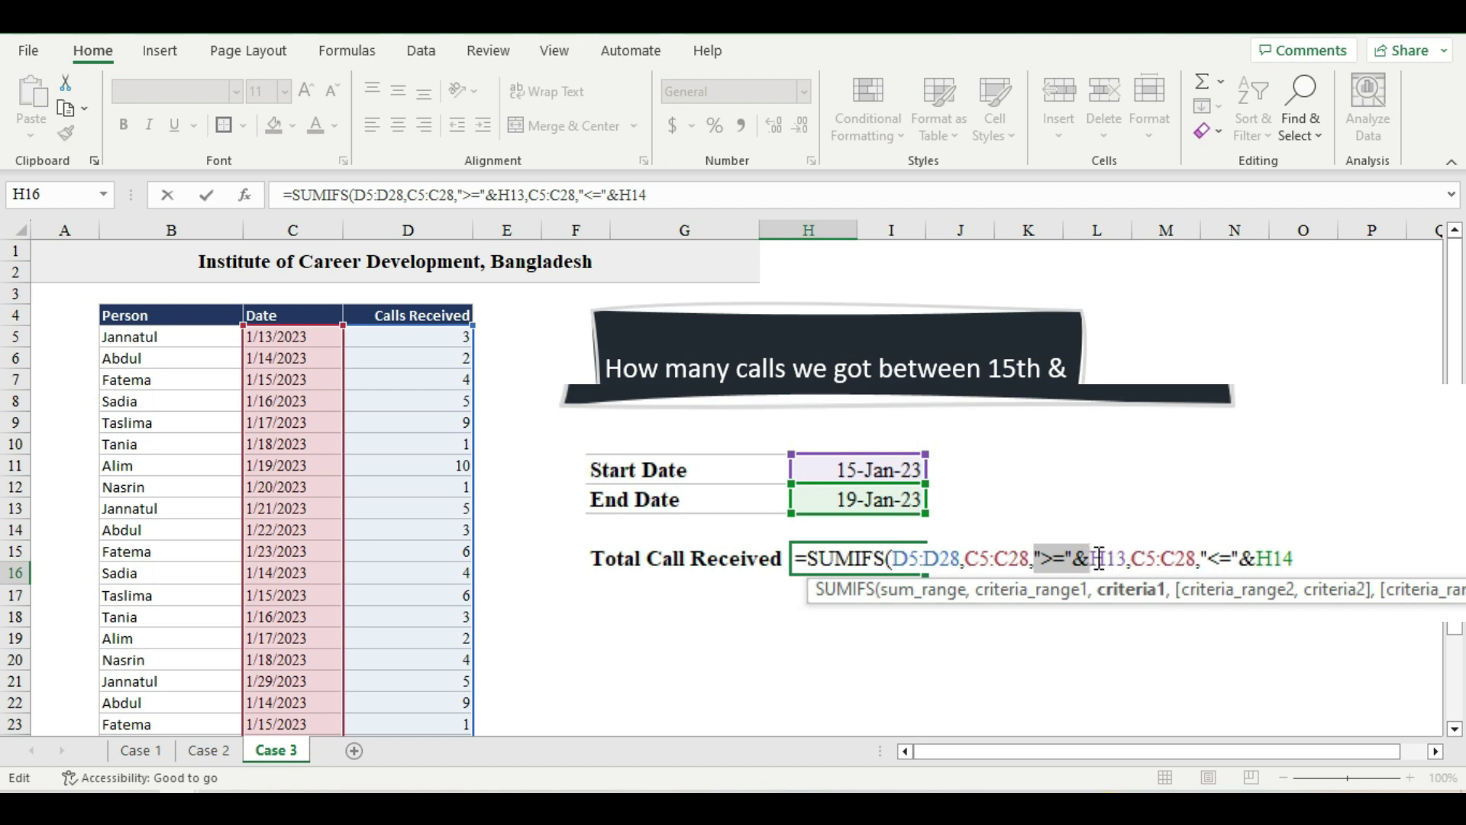
drag(1100, 559, 1043, 560)
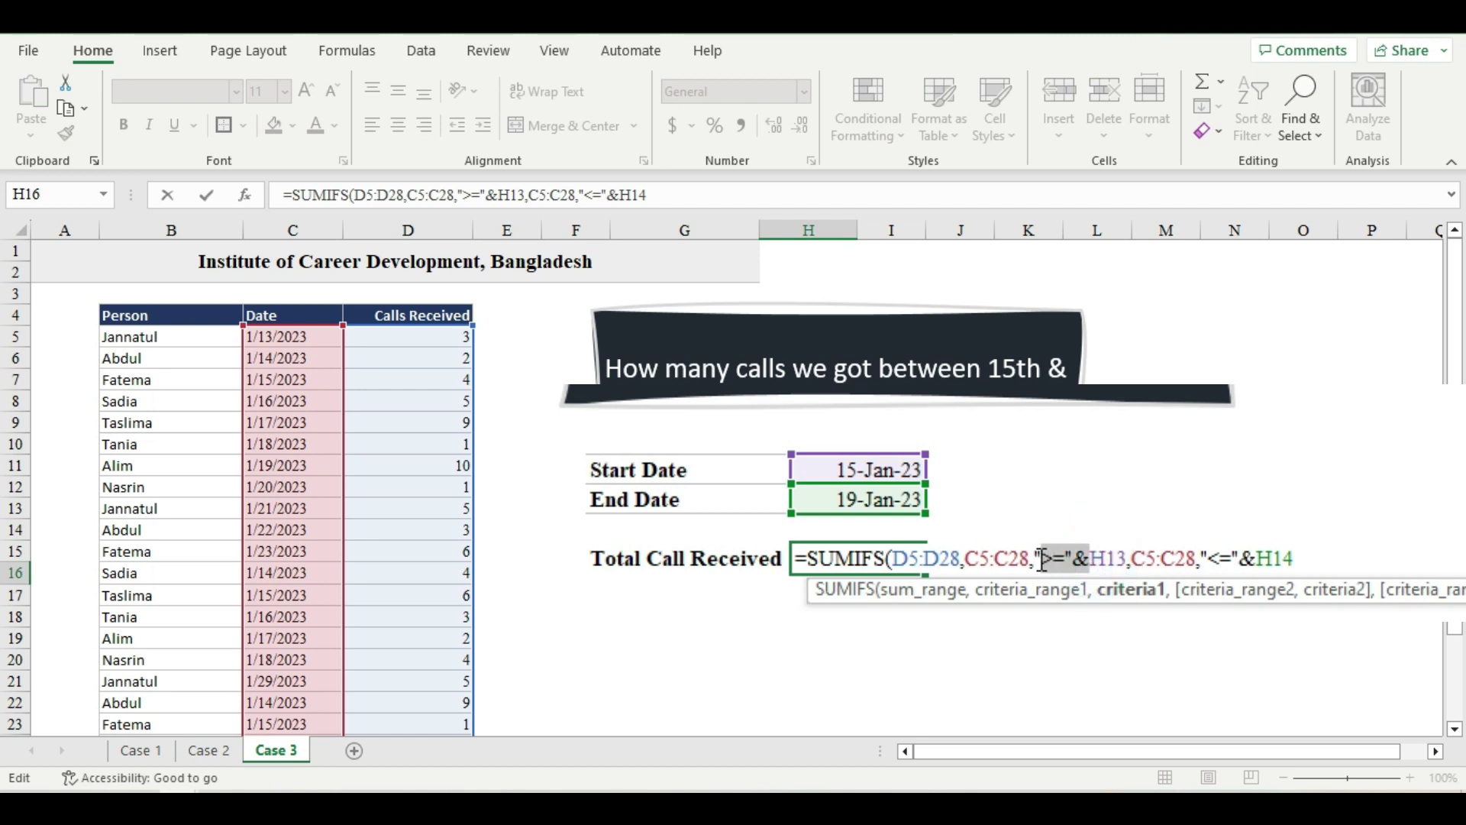
click(1303, 559)
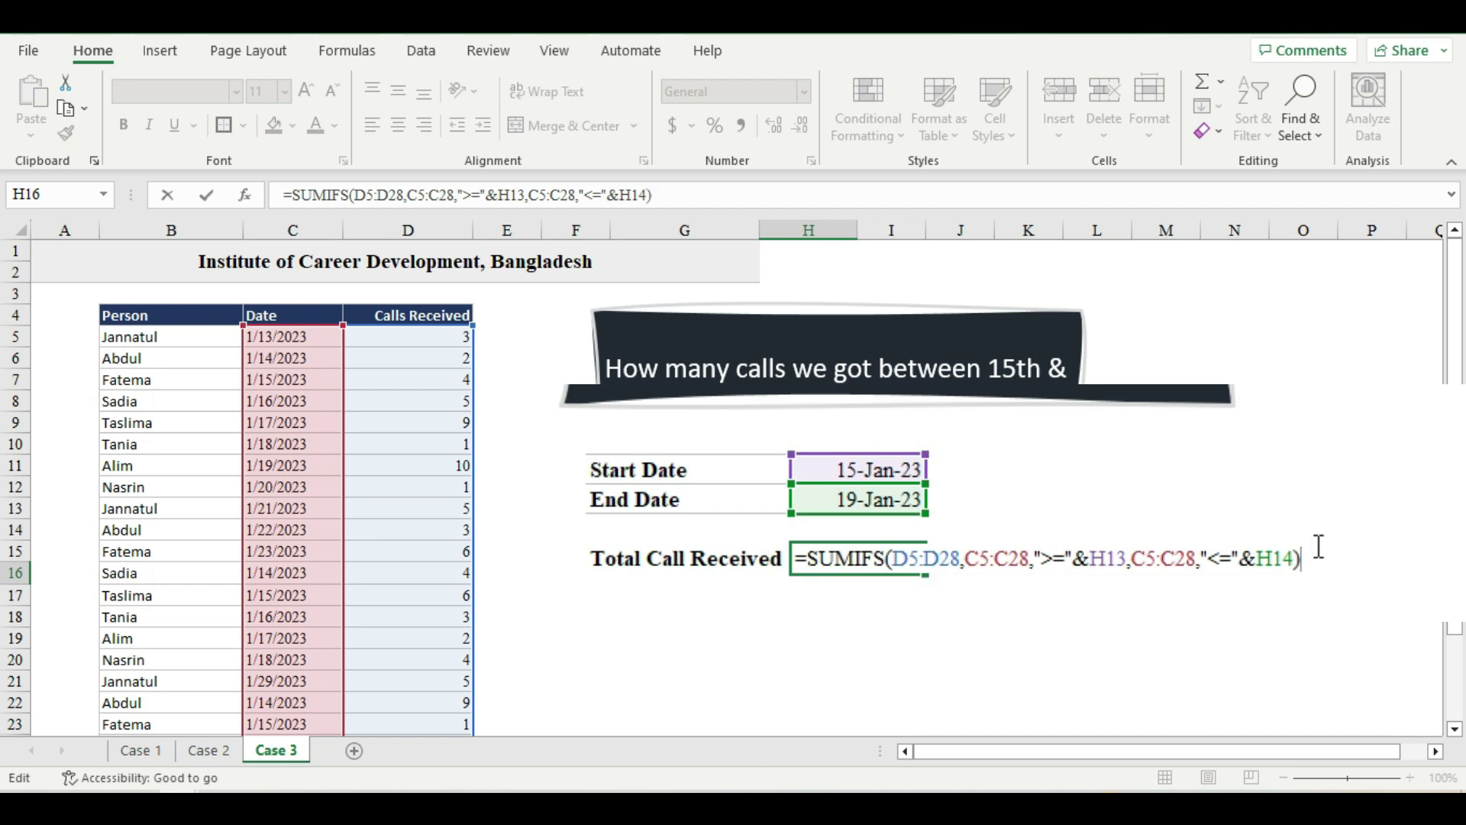
key(Return)
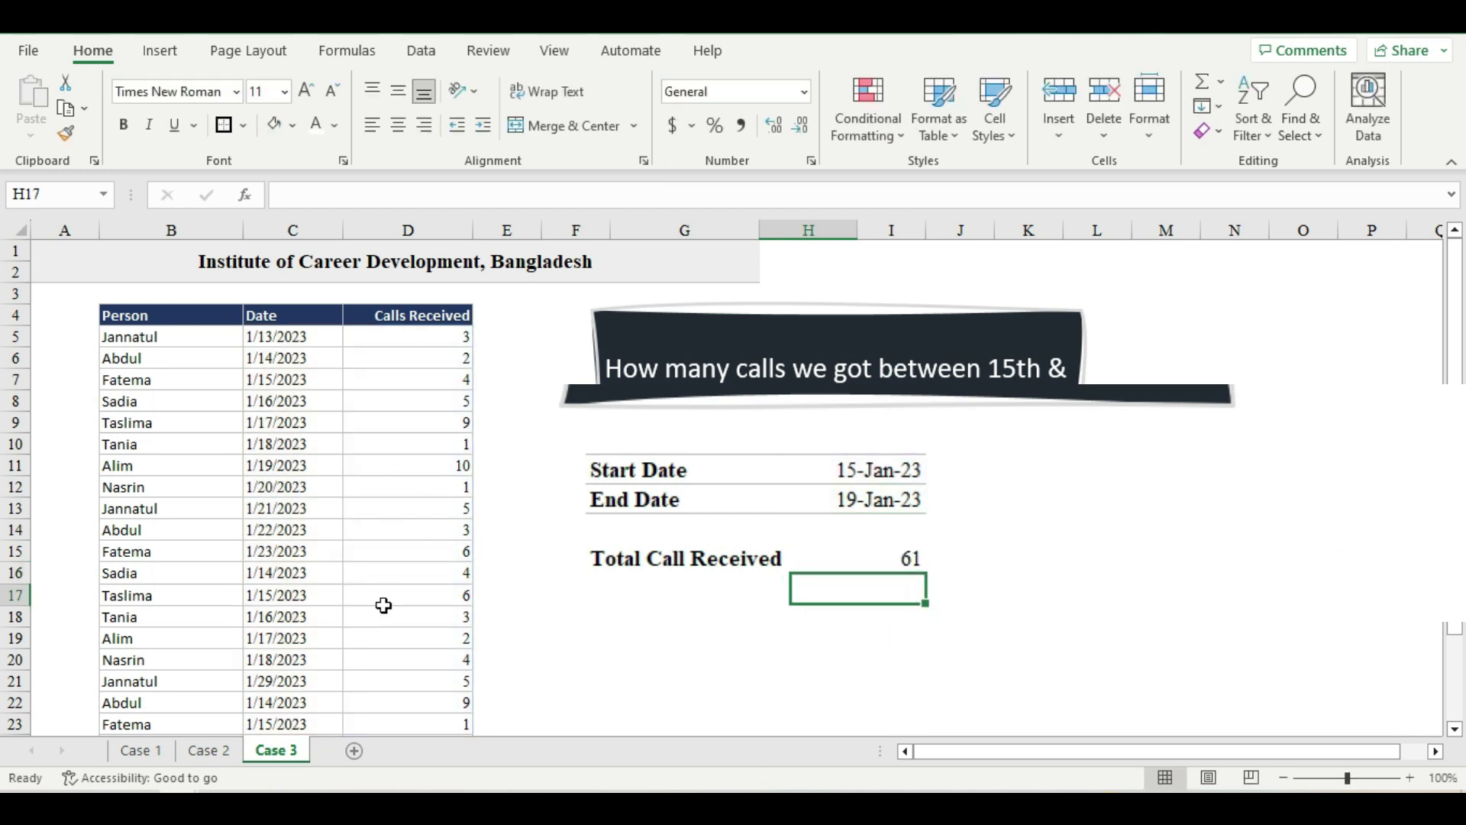
click(1077, 590)
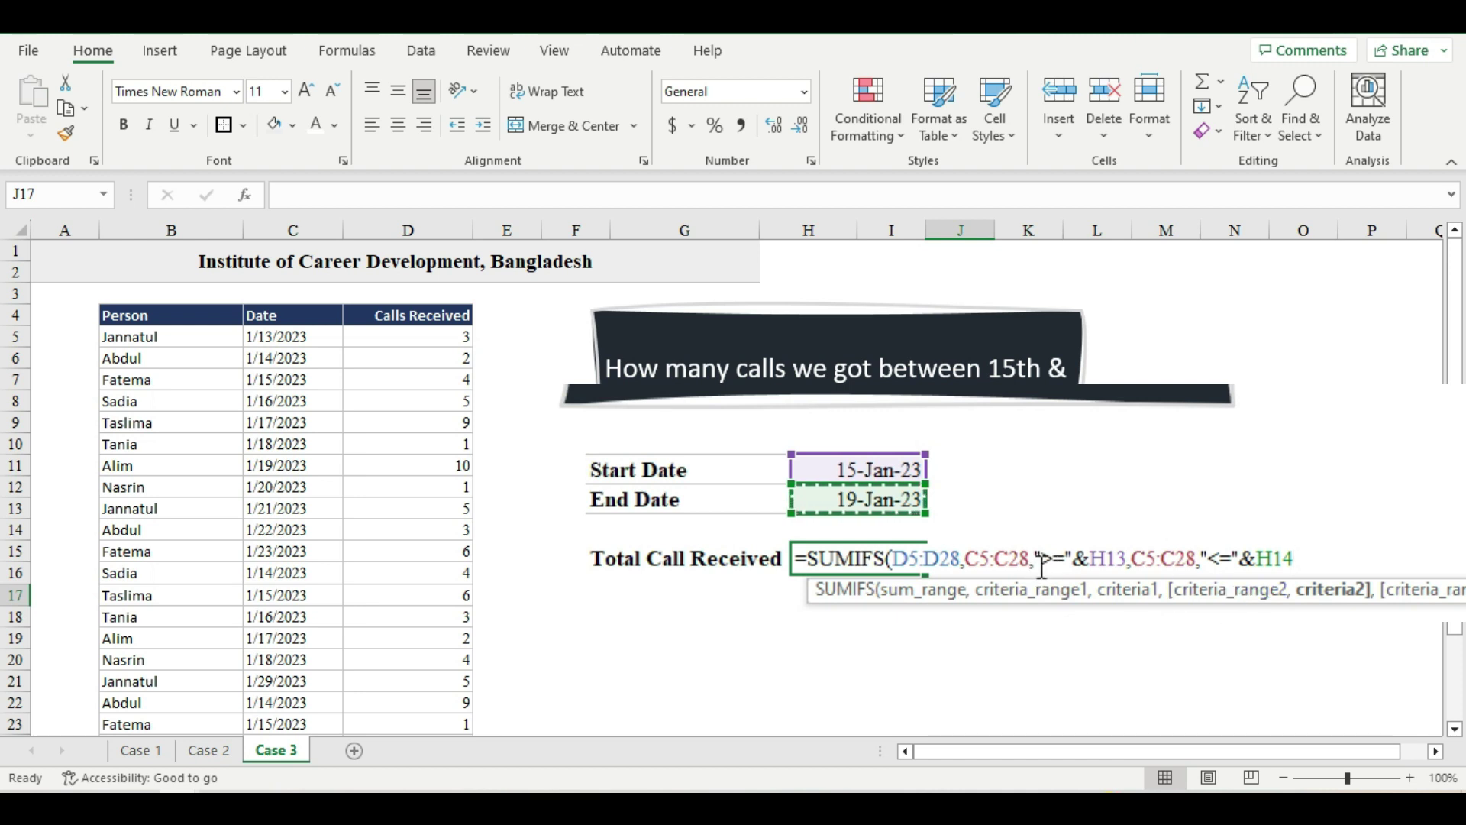
drag(1036, 563, 1089, 563)
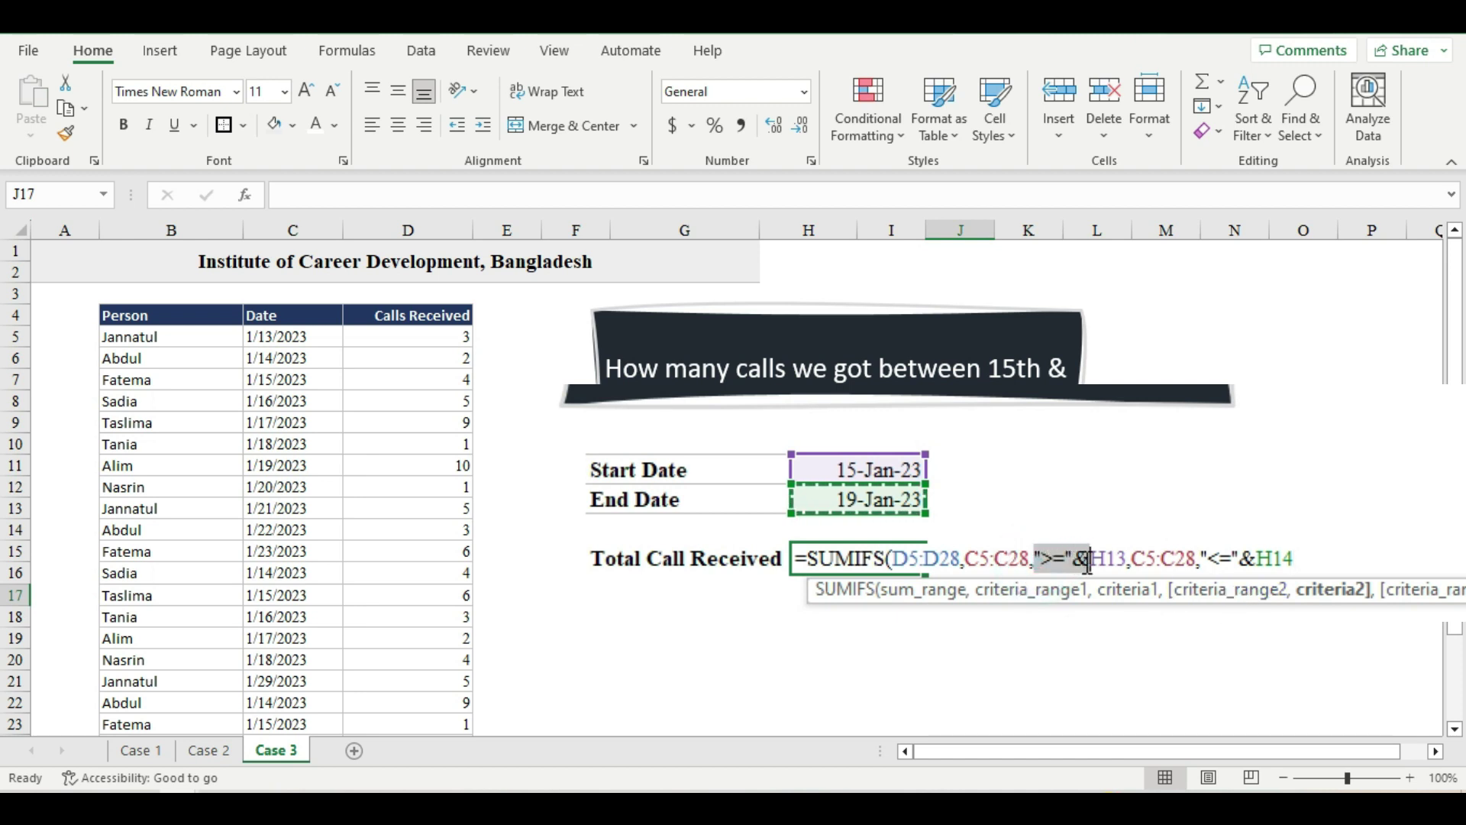